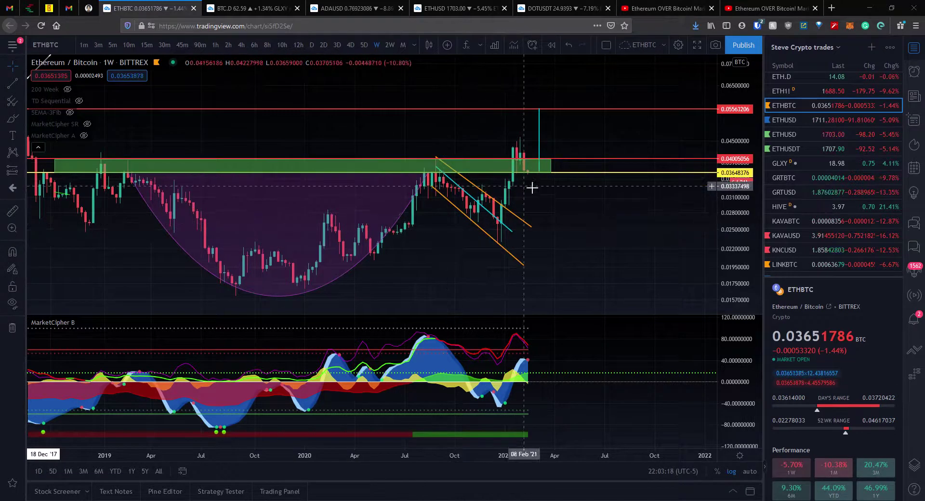
Step: Rescale the ETHBTC price axis to include the 0.0556 level and show the whole cup
scroll(539, 196, down, 2)
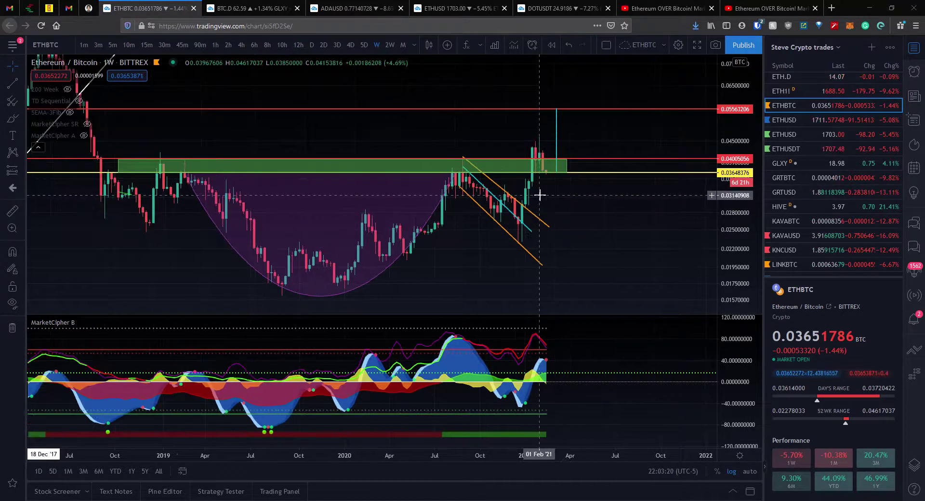
scroll(539, 194, up, 2)
drag(724, 236, 722, 136)
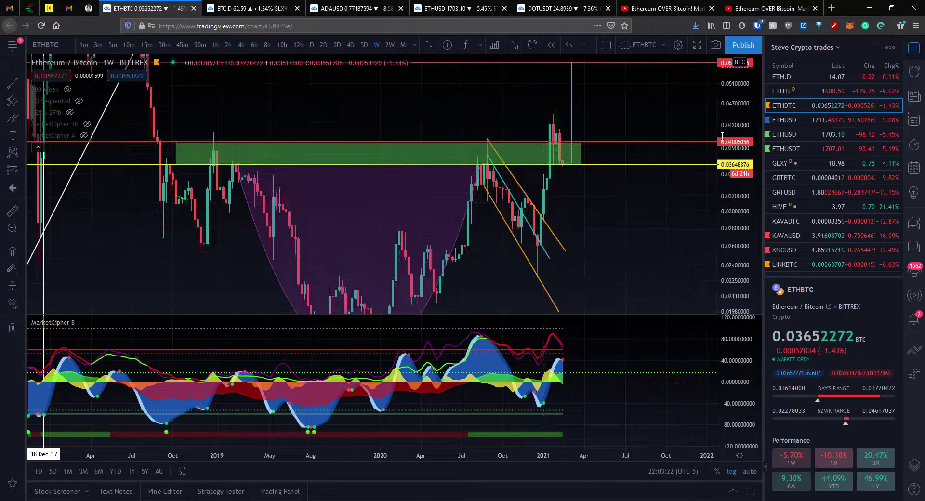
scroll(626, 204, up, 3)
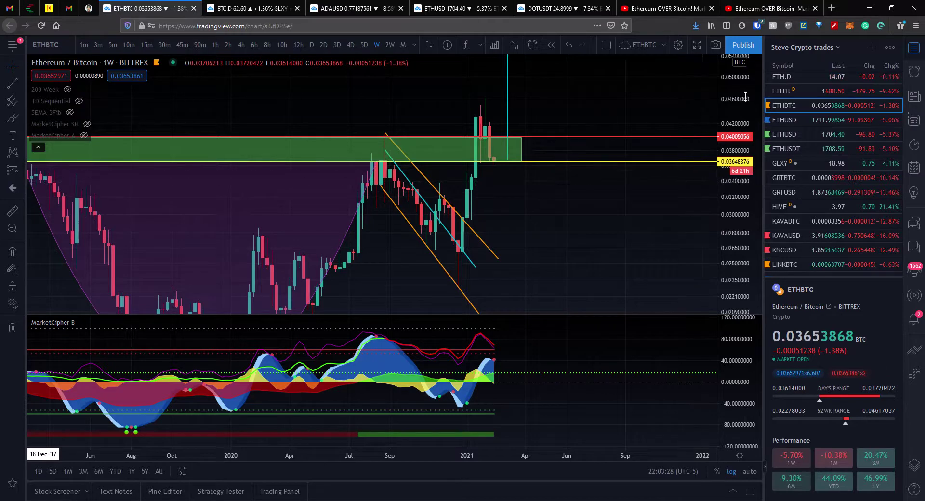
drag(745, 97, 745, 115)
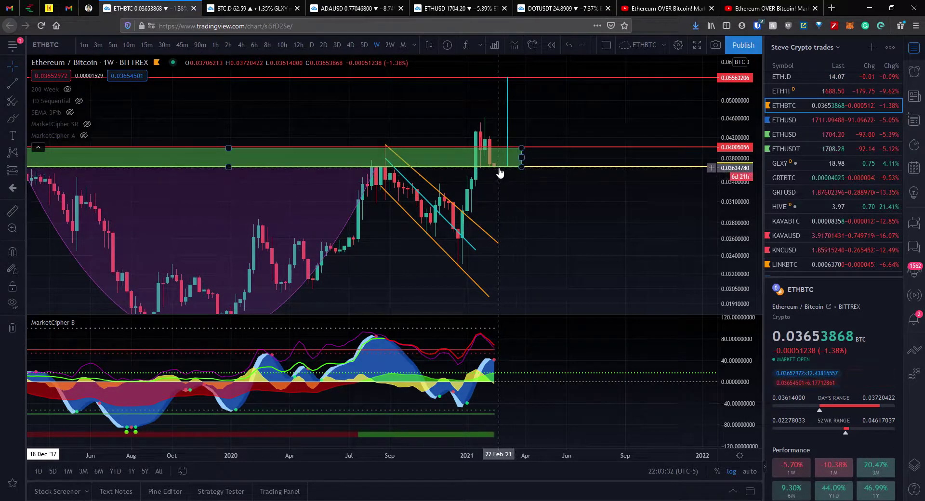
scroll(540, 206, down, 1)
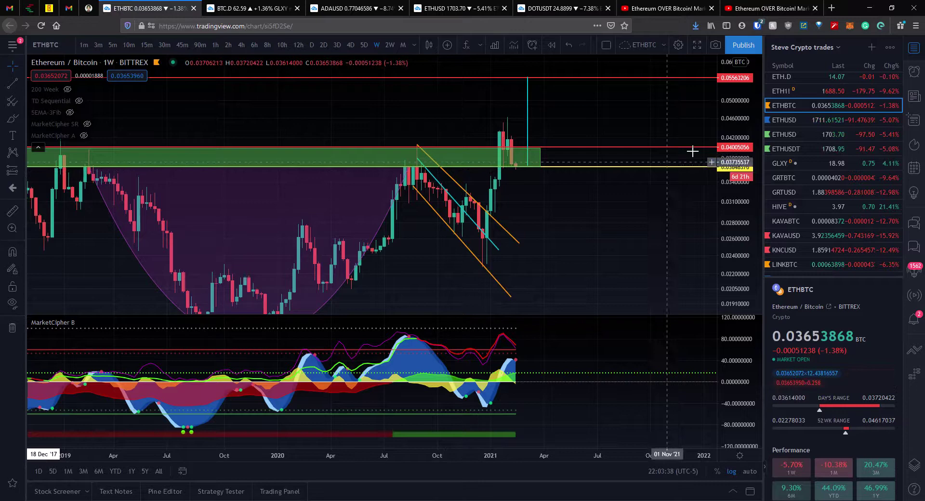
drag(746, 114, 744, 145)
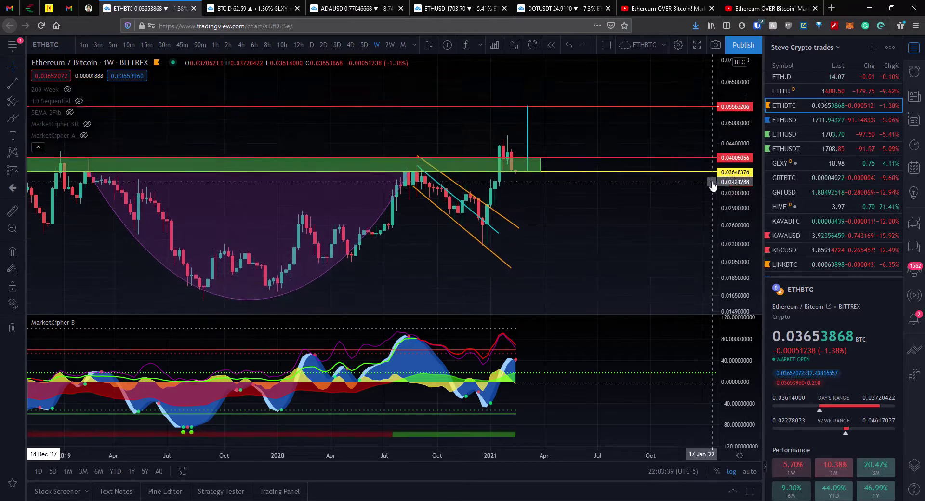
Step: Select the purple cup drawing and the green zone rectangle, then deselect them
click(160, 215)
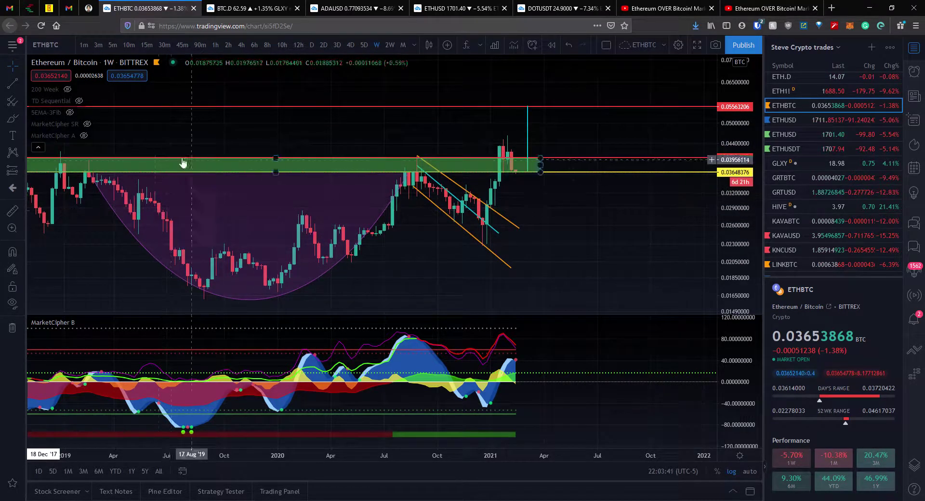
click(515, 172)
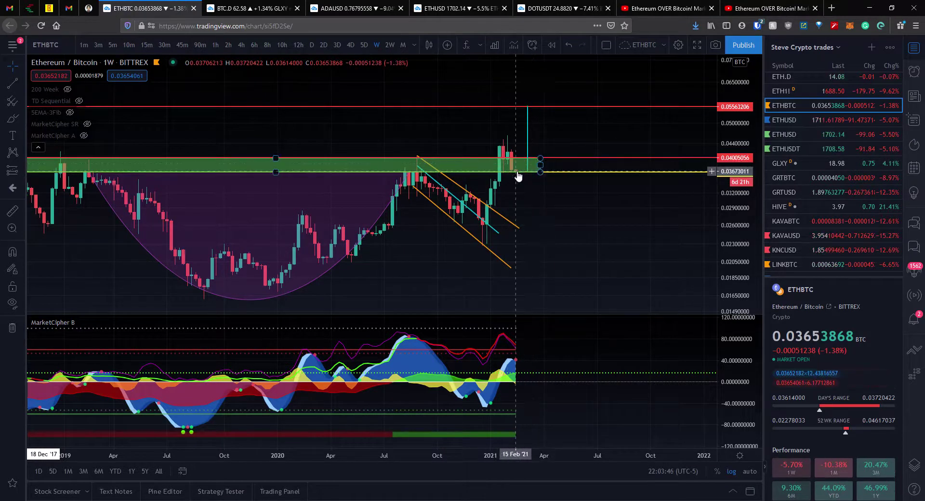
click(598, 236)
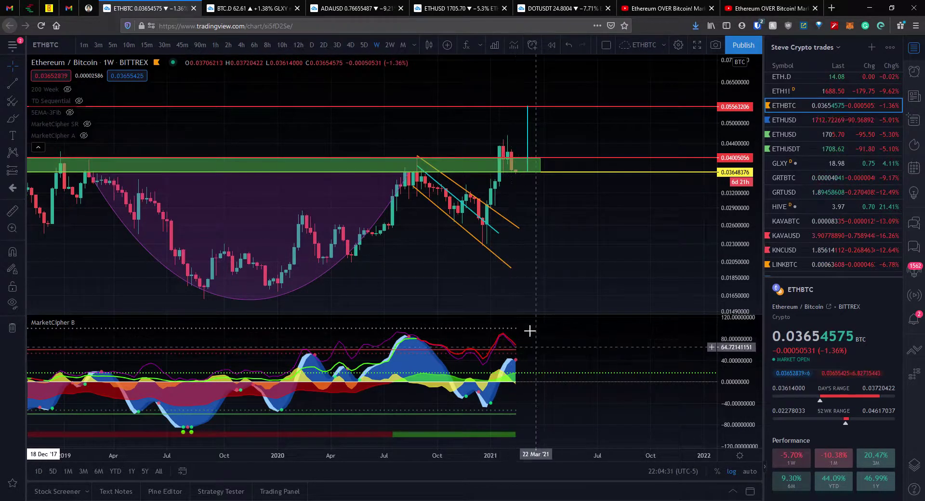
Step: Switch ETHBTC to 4-hour candles and measure the 6.14% and 6.87% moves in the green zone
click(241, 45)
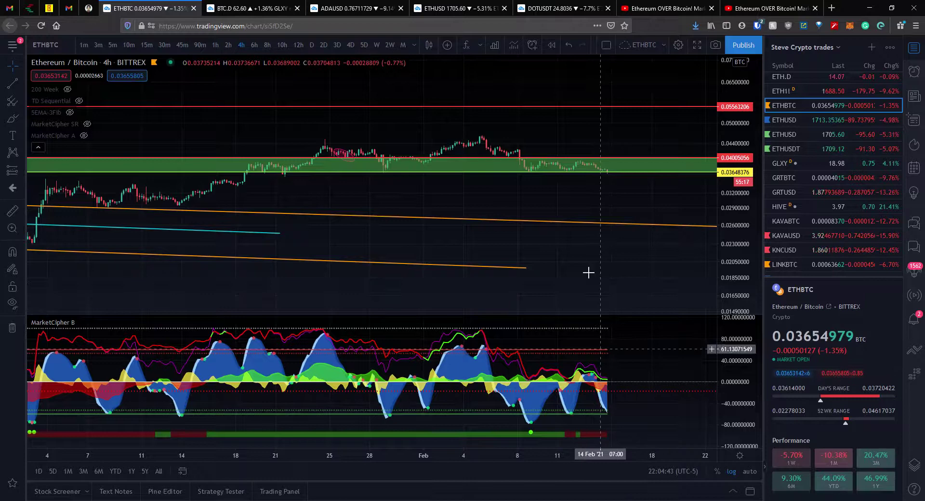
drag(588, 273, 562, 215)
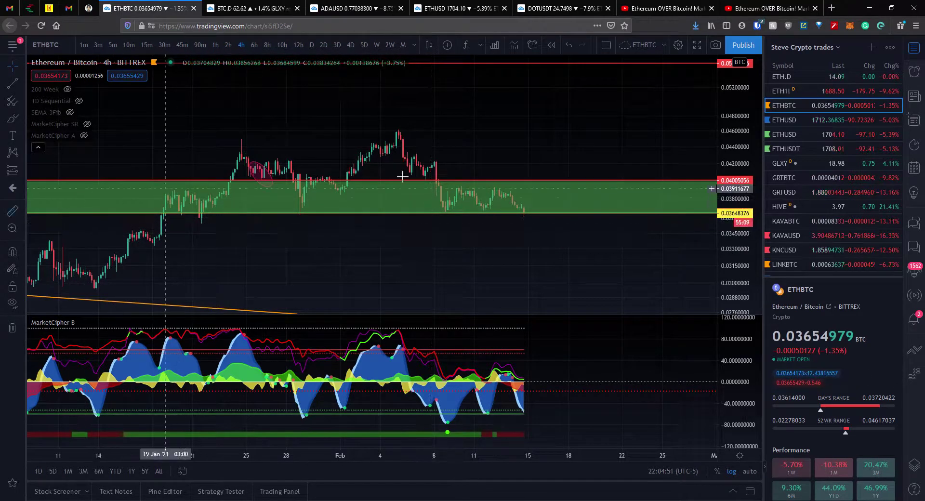
click(487, 211)
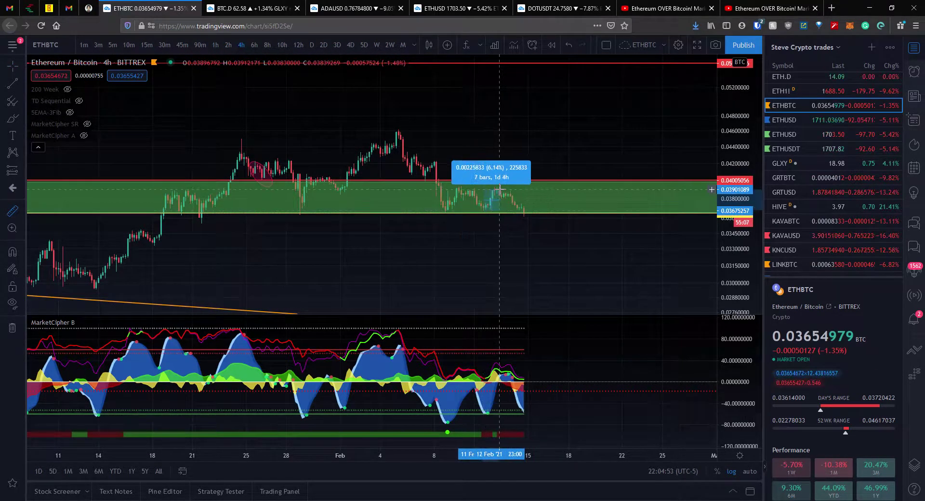
click(500, 189)
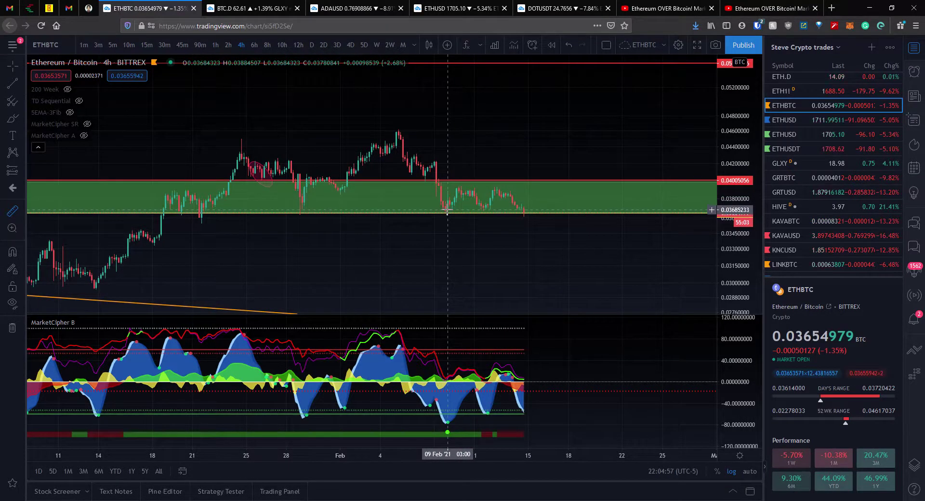
click(447, 210)
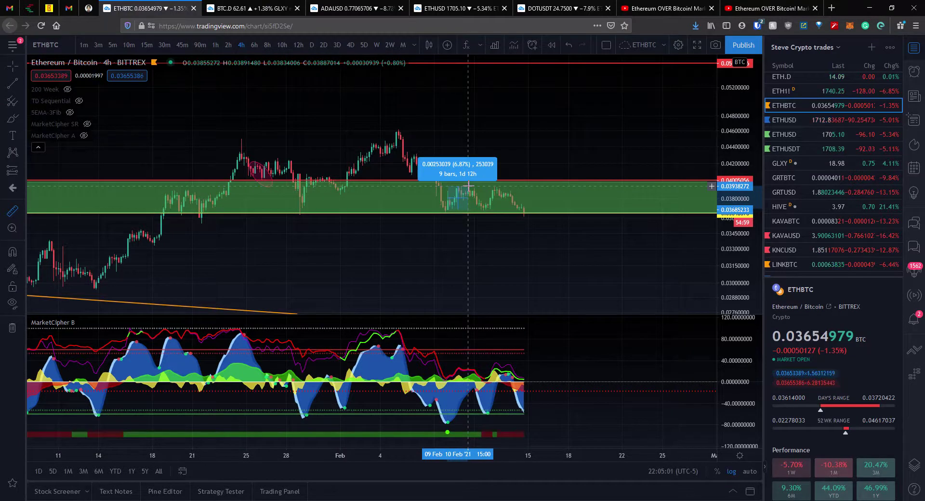
click(468, 186)
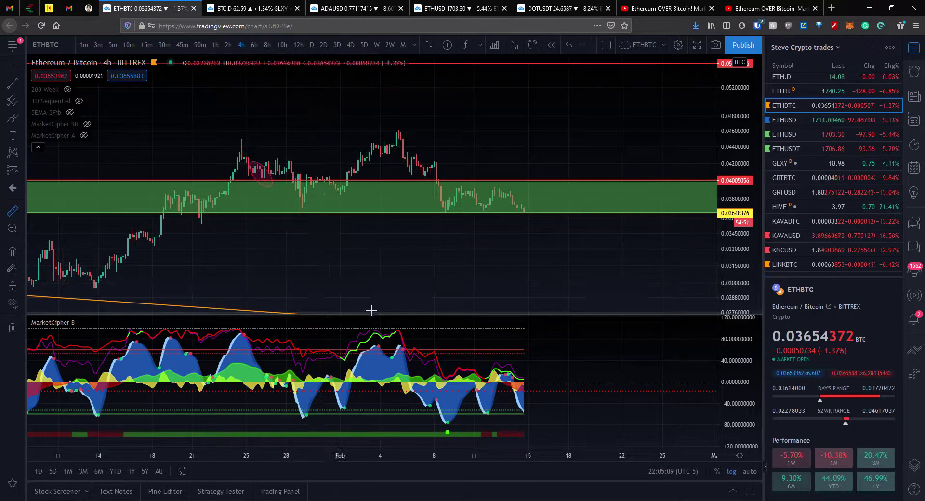
Step: Zoom the 4-hour ETHBTC chart out to December and leave empty space right of the latest candles
scroll(336, 293, down, 5)
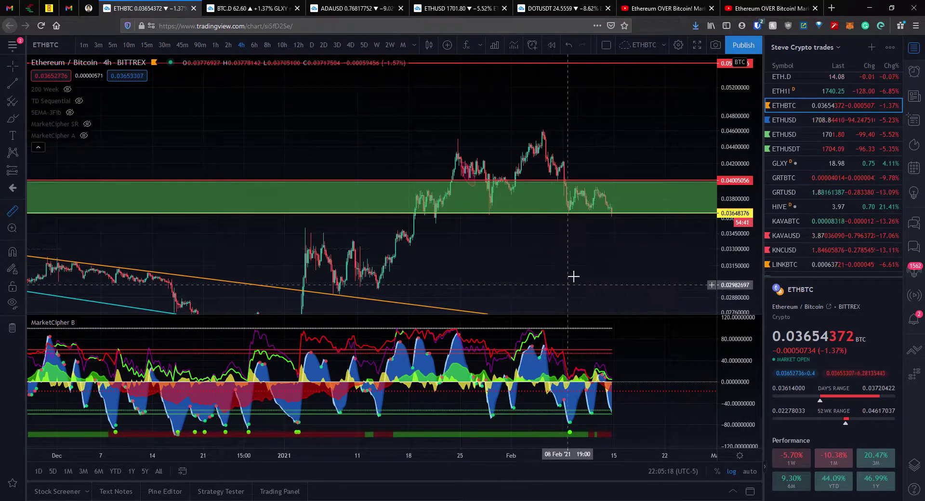
drag(595, 257, 405, 245)
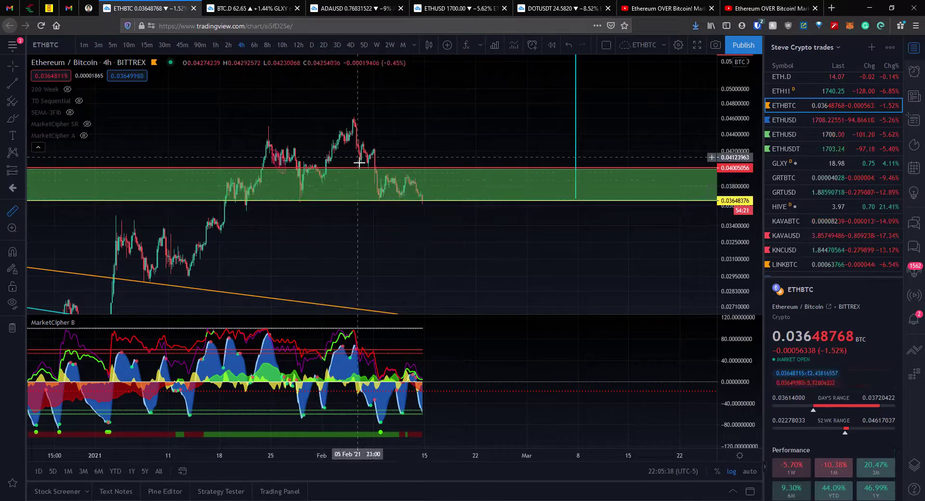
Step: Switch to the weekly BTC.D chart, shift candles left, and compress the price scale to 48–85
click(251, 9)
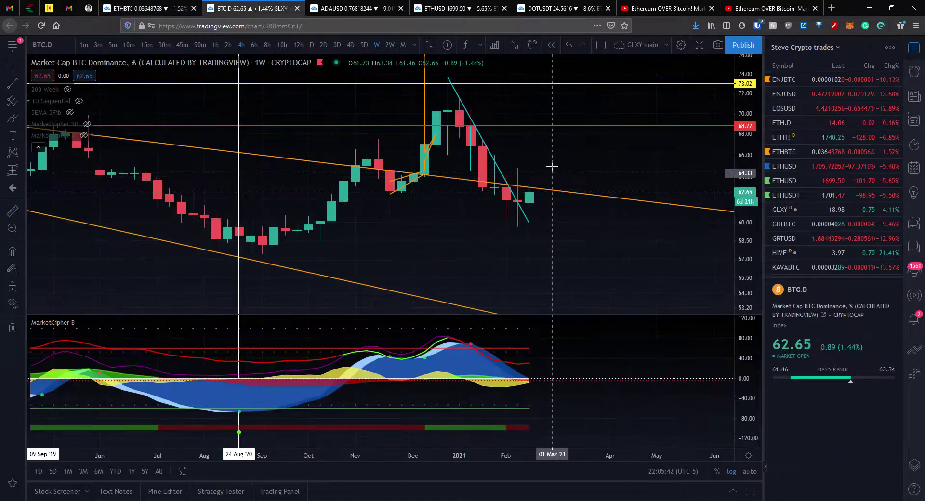
drag(565, 157, 436, 161)
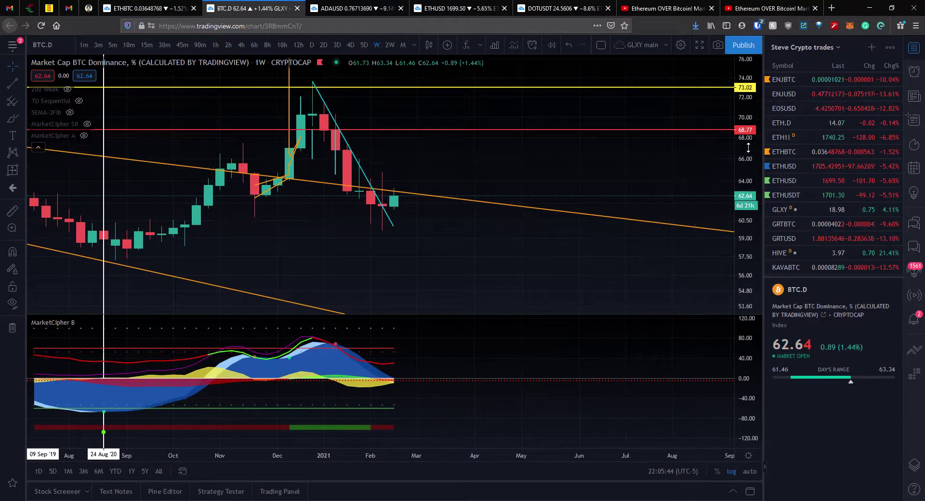
drag(748, 148, 746, 226)
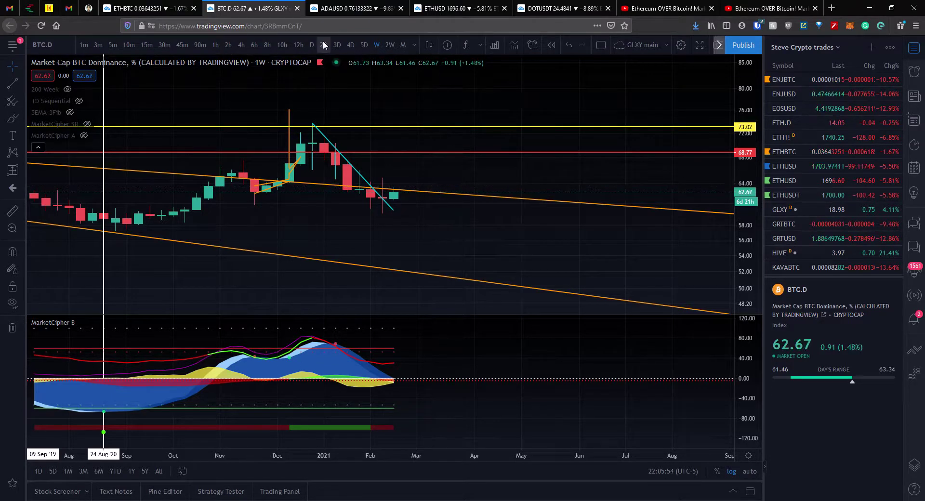
Step: Put BTC Dominance on 4-hour candles and zoom out to early January to show the trendline test
click(240, 45)
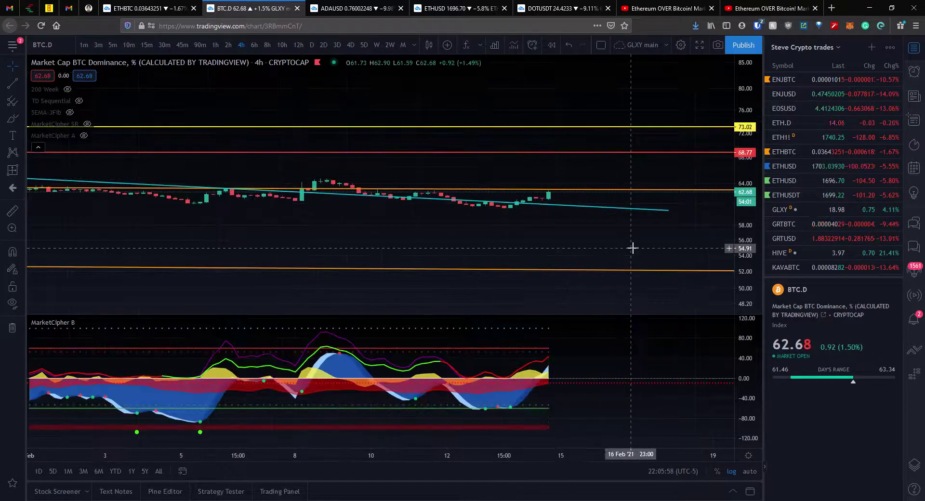
drag(640, 221, 555, 235)
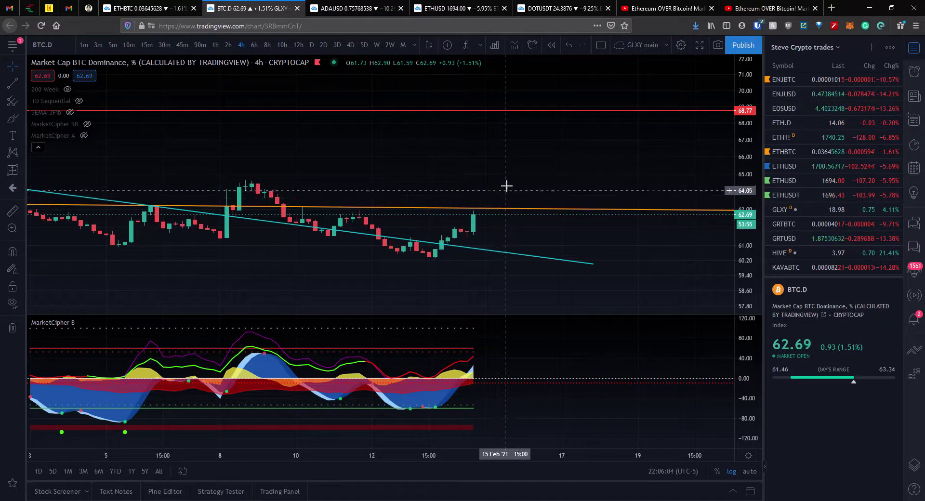
scroll(557, 197, down, 3)
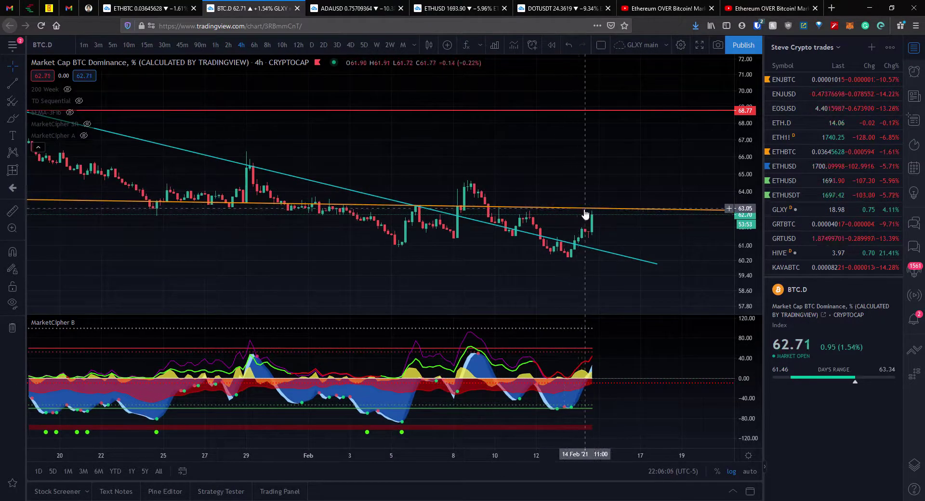
scroll(419, 188, down, 3)
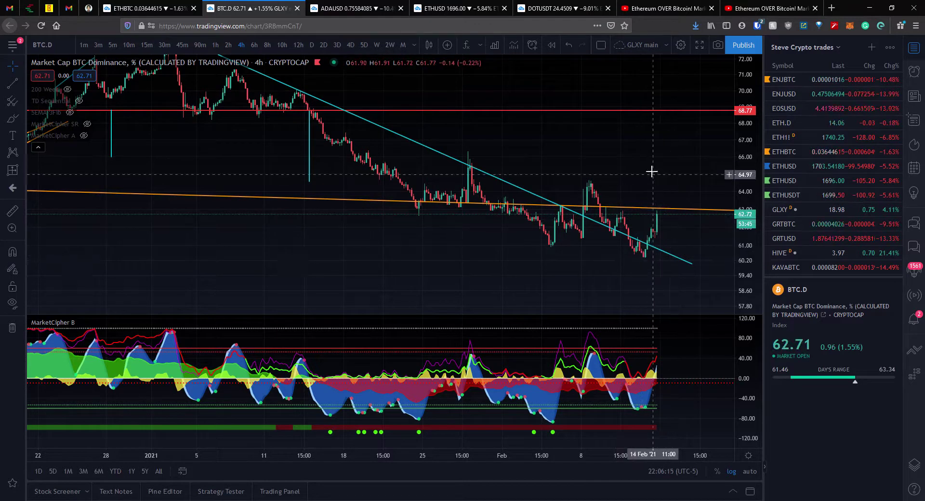
scroll(621, 191, up, 3)
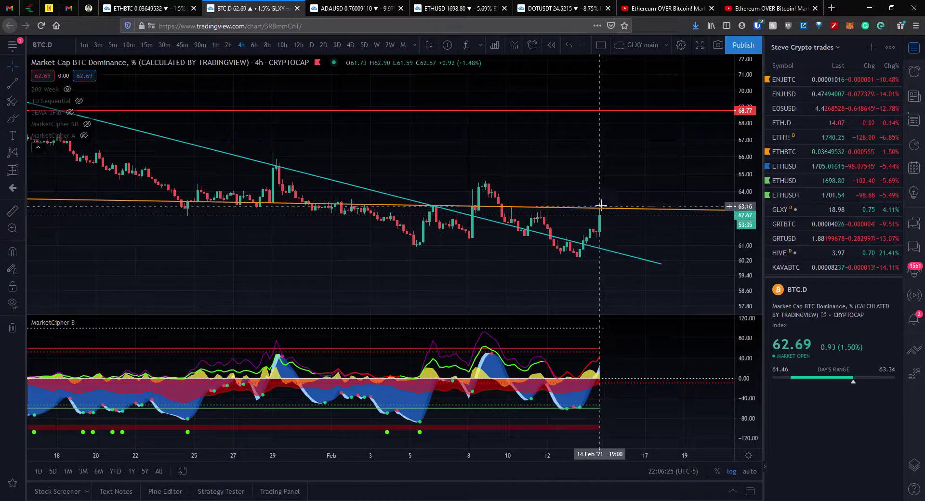
scroll(600, 206, down, 3)
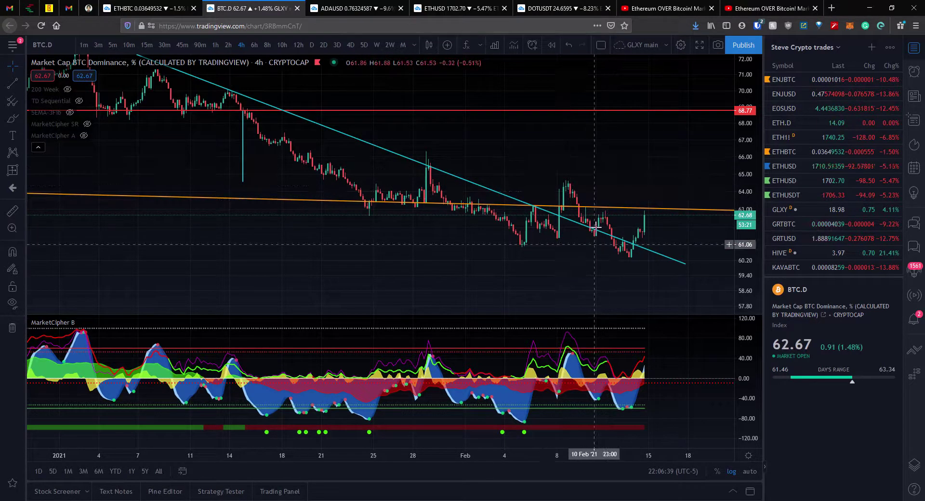
scroll(661, 169, down, 3)
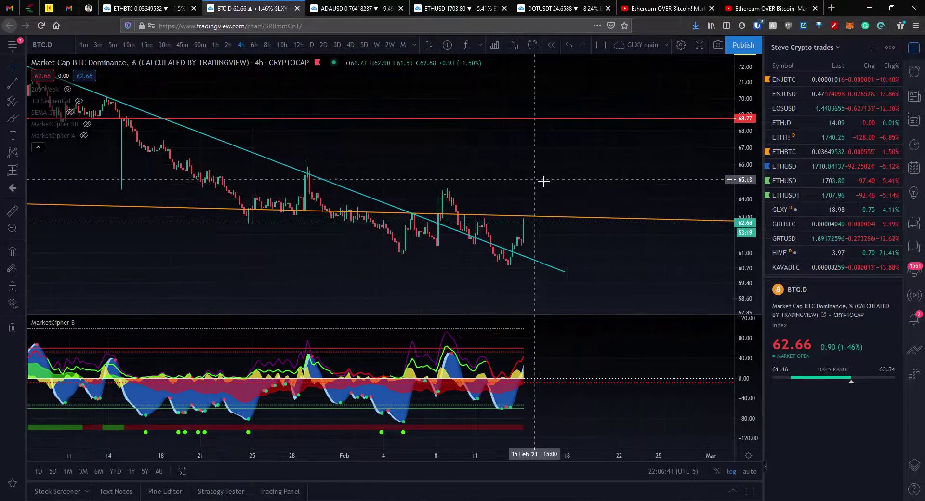
drag(626, 165, 548, 183)
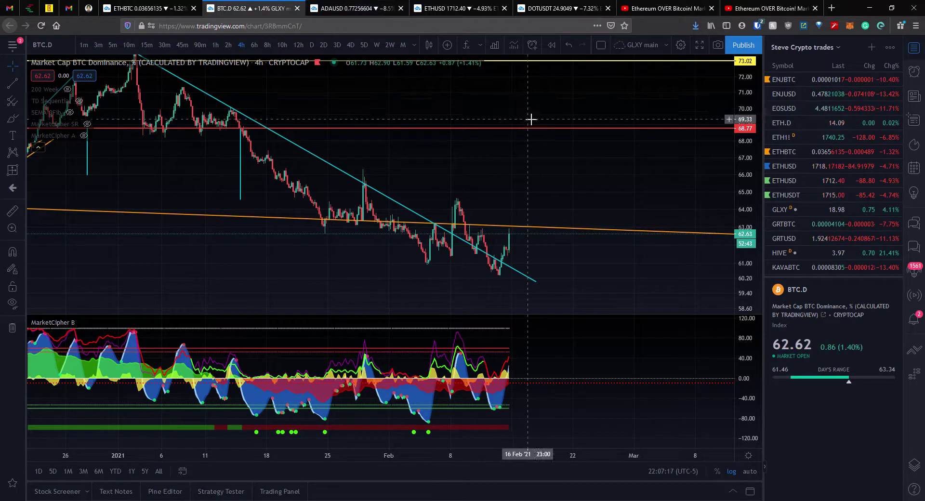
scroll(558, 198, up, 3)
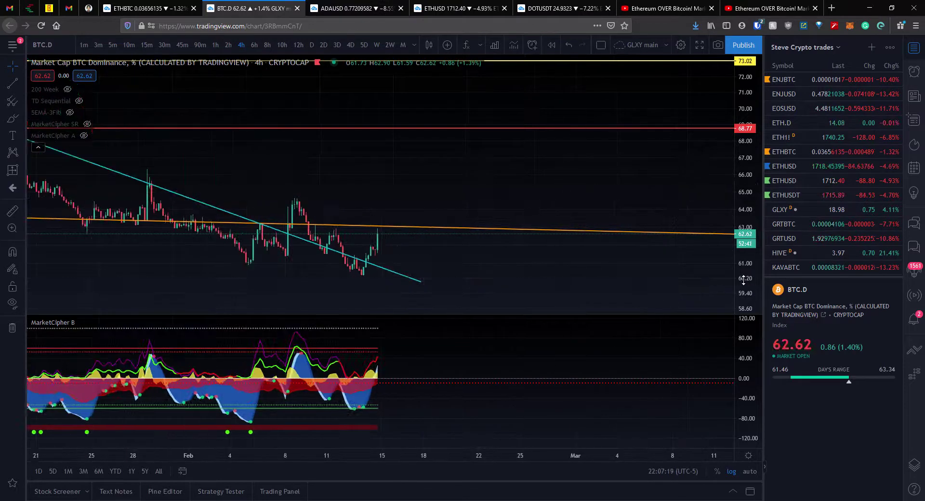
drag(406, 213, 514, 182)
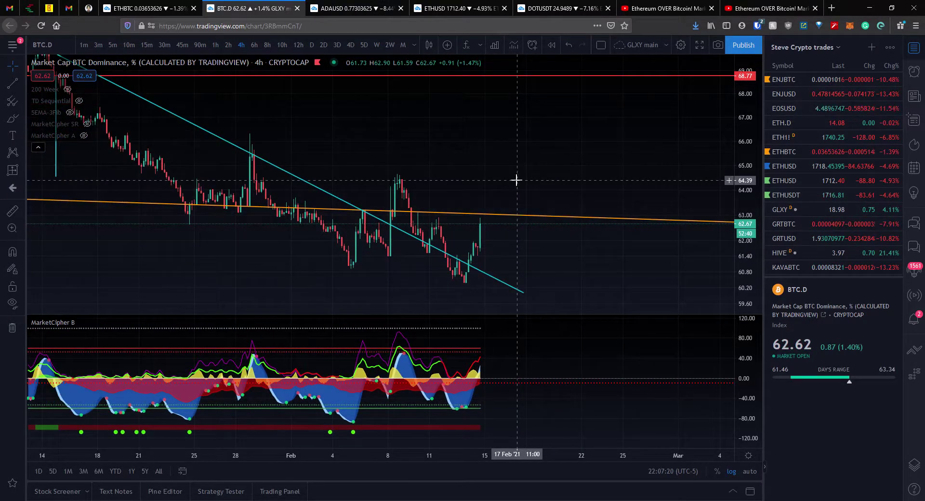
Step: Open the ADAUSD chart and frame January to mid-February
click(365, 13)
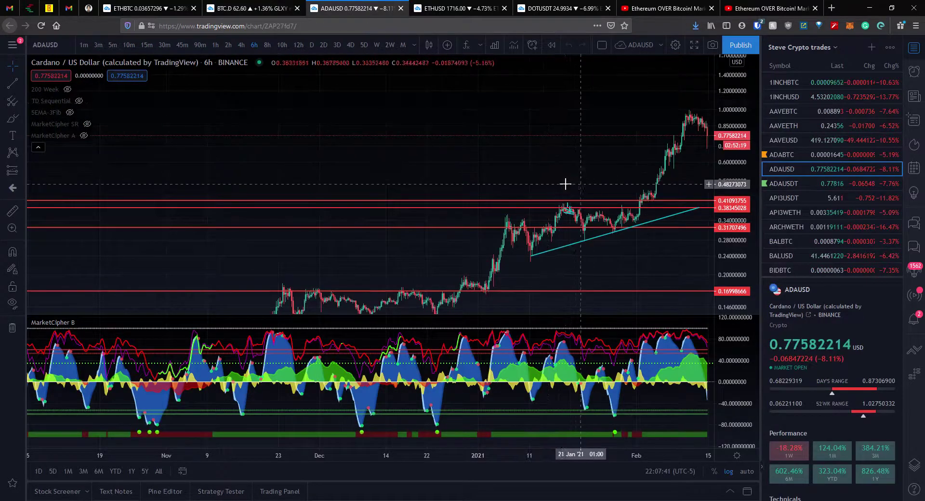
scroll(543, 132, up, 4)
drag(499, 140, 559, 171)
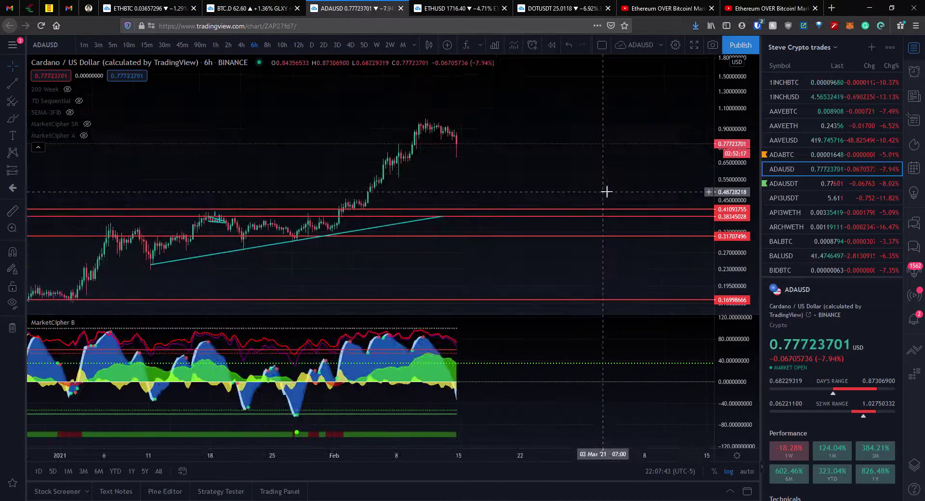
scroll(609, 141, up, 5)
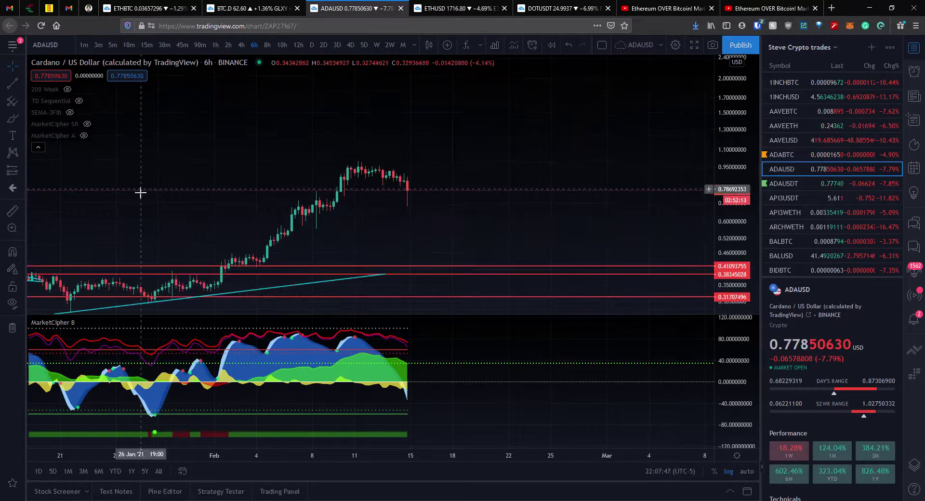
Step: Draw a rectangle over the 0.68–0.78 zone from early February onward
click(22, 119)
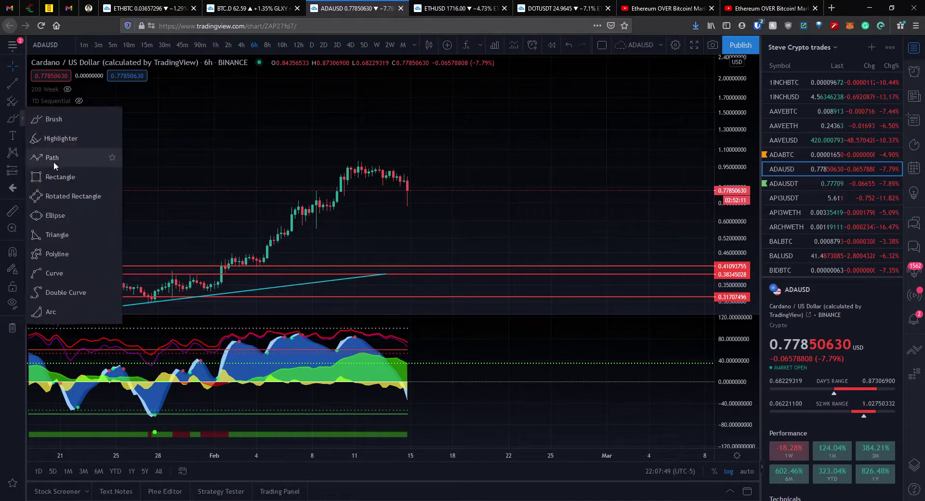
click(57, 185)
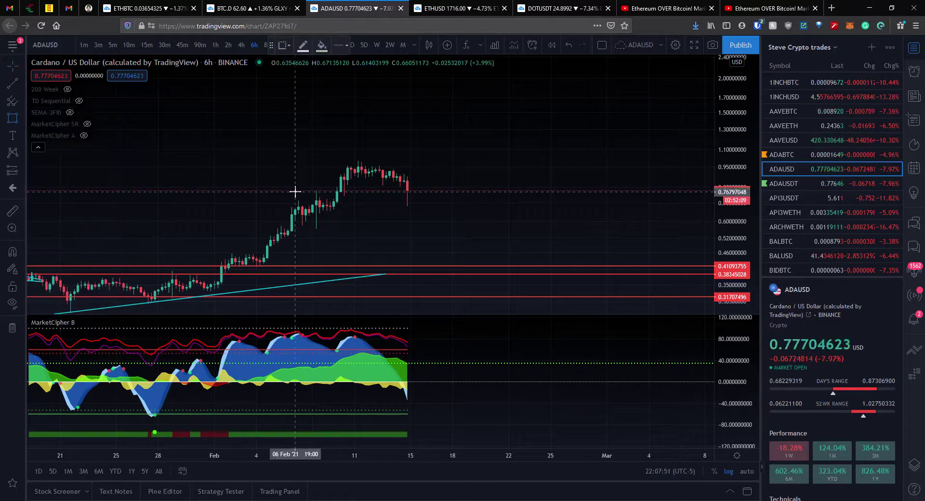
mouse_move(294, 190)
mouse_down()
mouse_move(440, 213)
mouse_move(508, 206)
mouse_up()
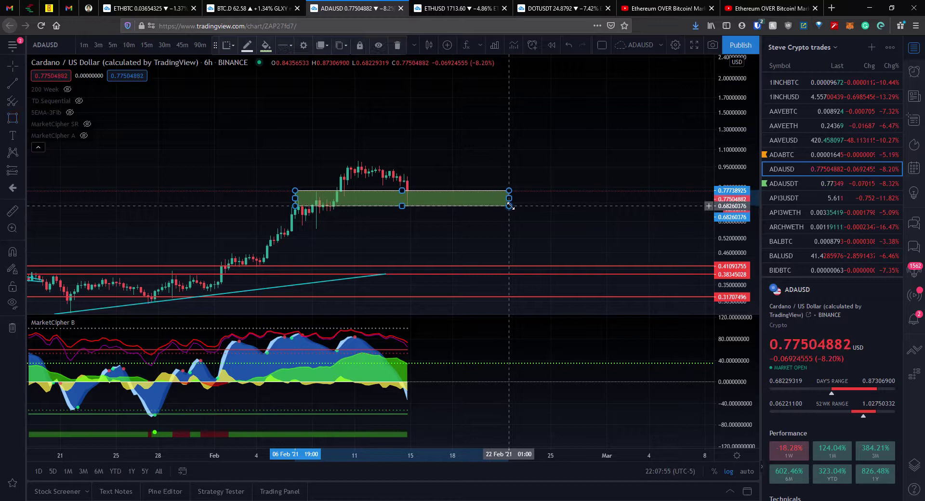
click(478, 129)
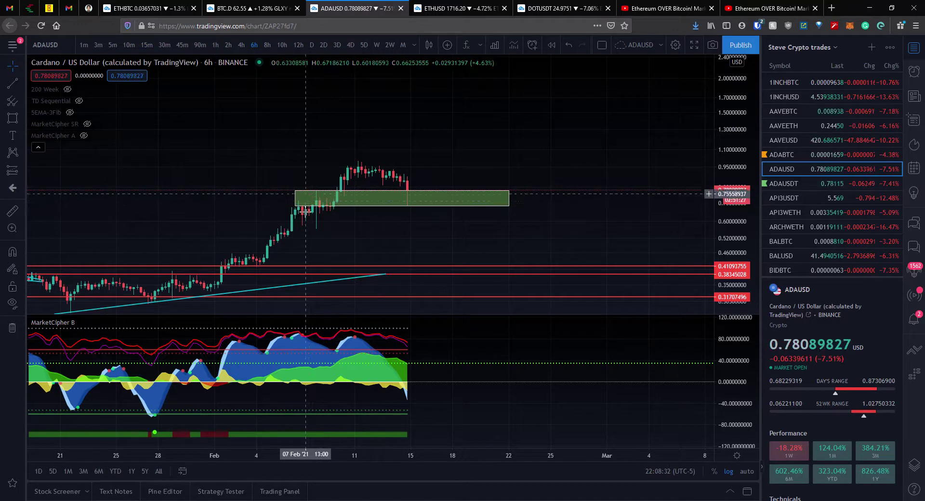
Step: Activate the Measure tool on the Cardano chart with the Shift shortcut
key(shift)
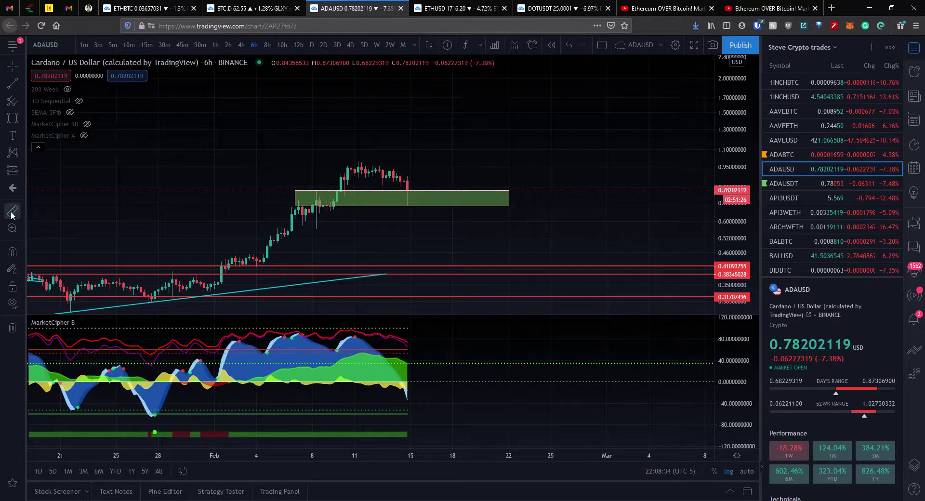
click(311, 229)
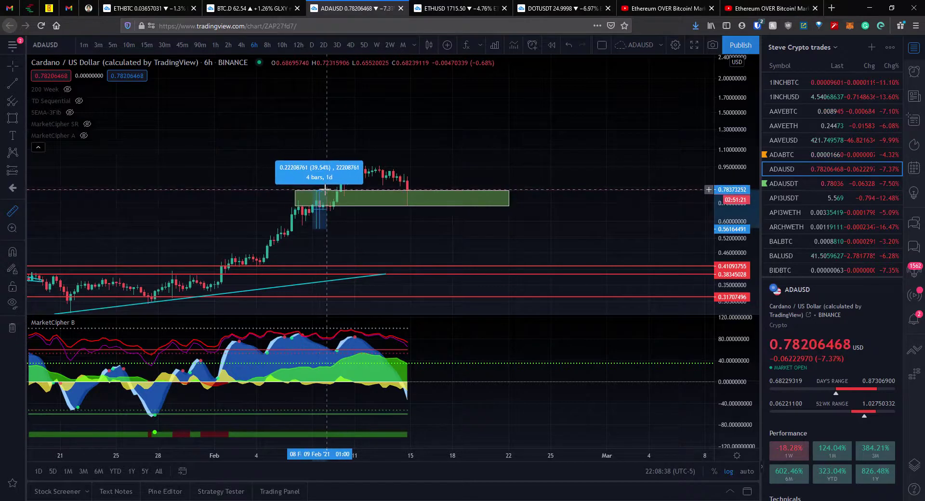
click(325, 187)
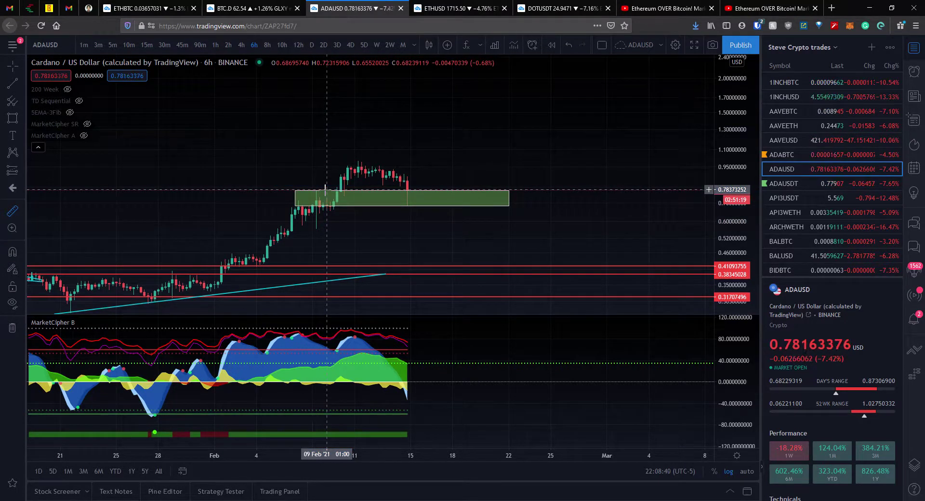
scroll(212, 285, down, 2)
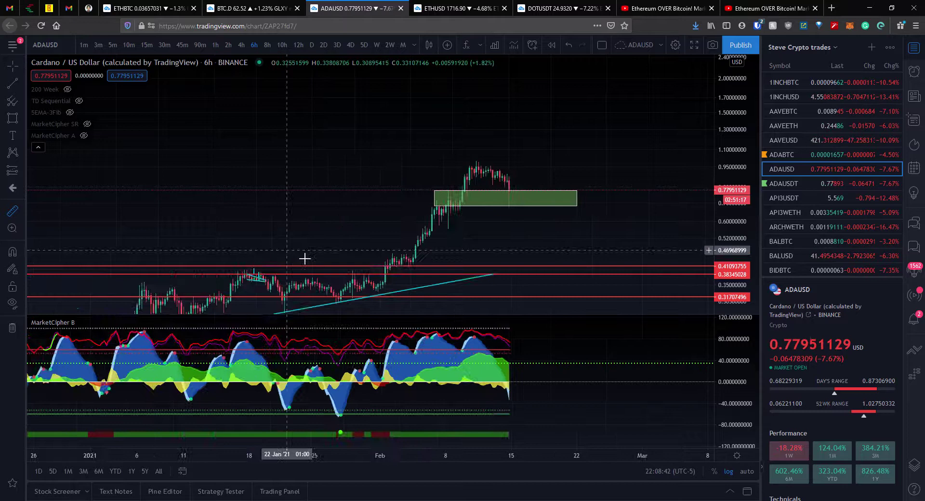
click(380, 291)
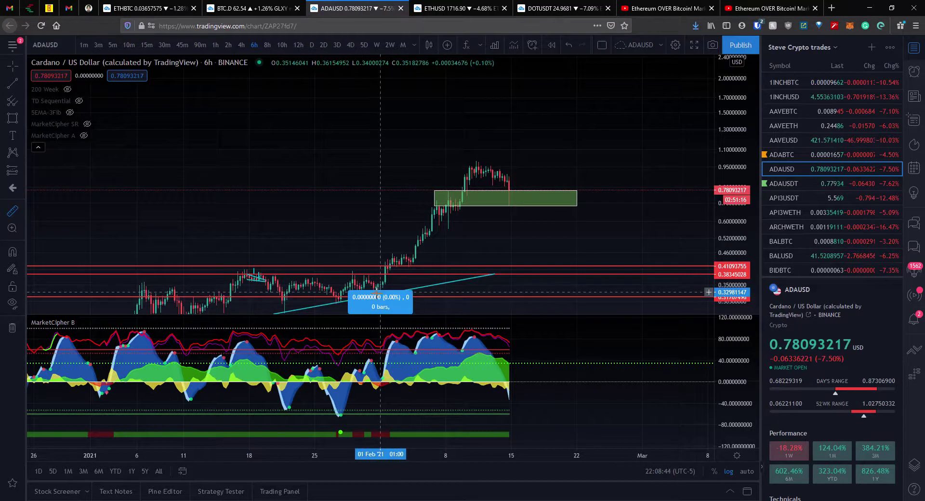
click(480, 163)
scroll(665, 208, up, 2)
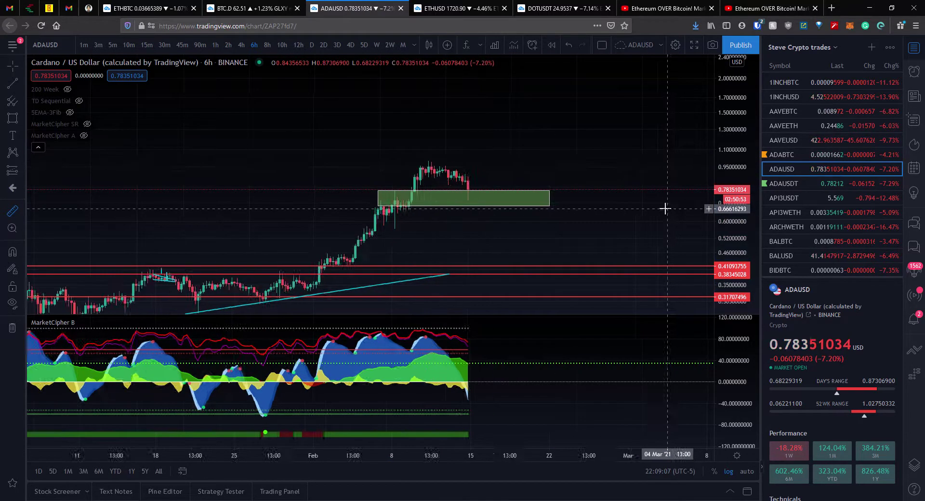
scroll(665, 209, up, 1)
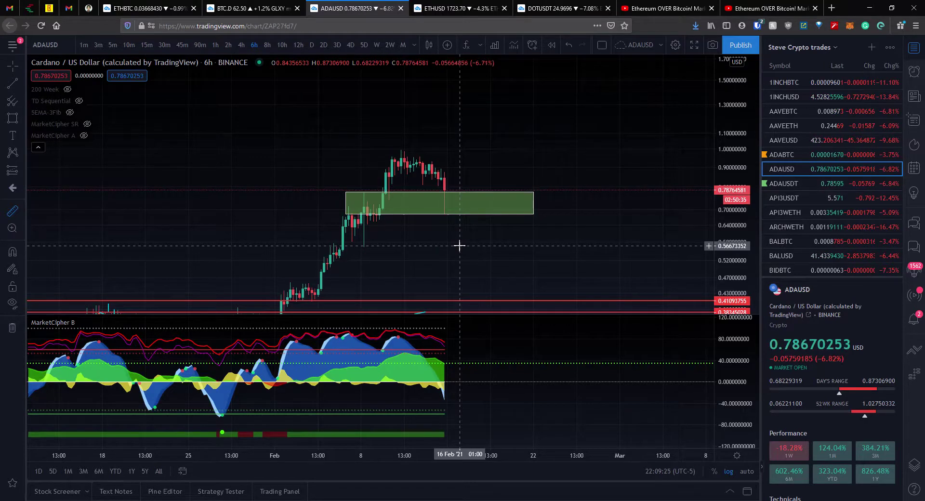
Step: Measure Cardano's roughly 78% rally above the green zone, then clear it and deselect the rectangle
click(354, 248)
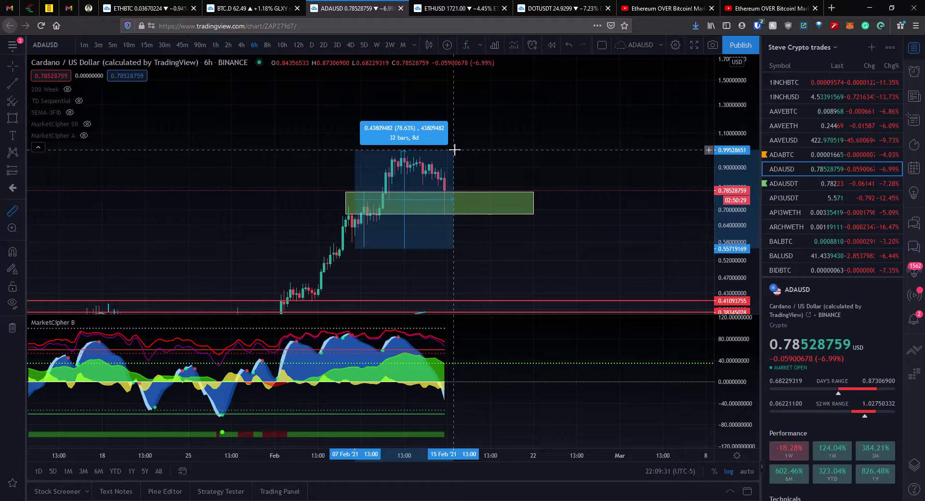
click(455, 150)
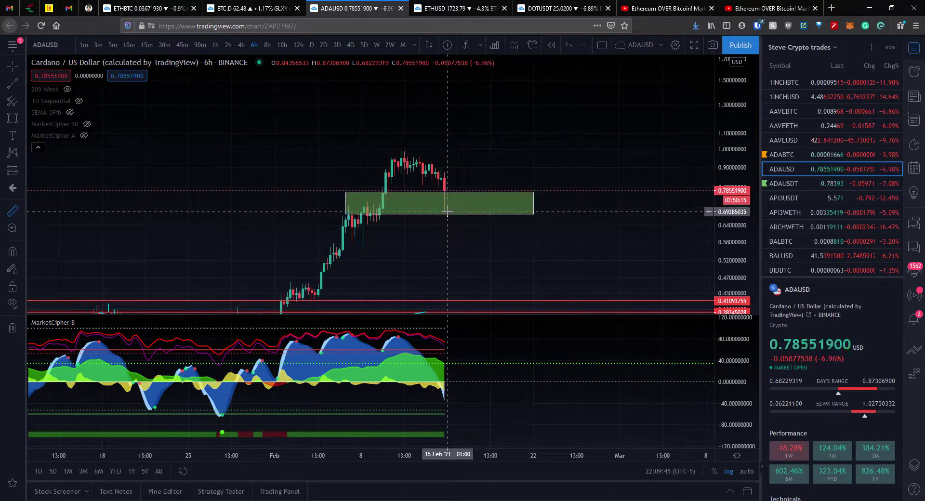
click(453, 179)
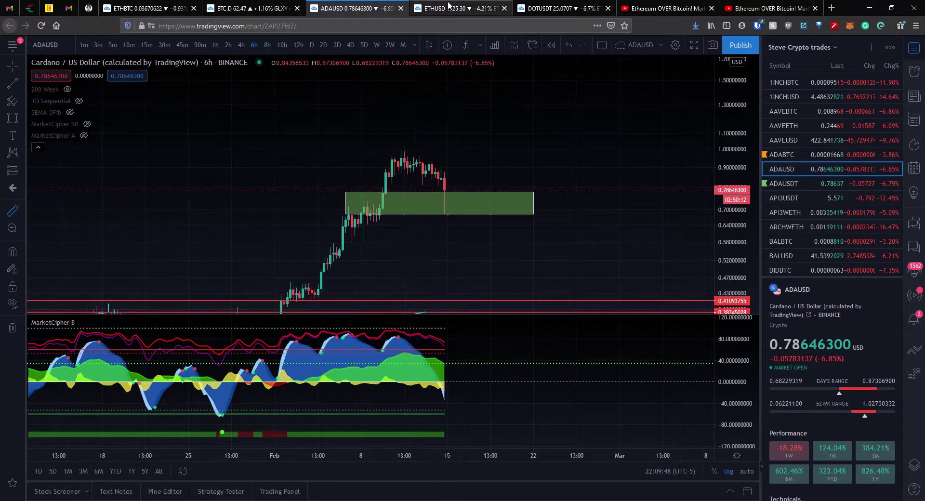
Step: Open the ETHUSD chart, stretch its price scale, and pan to show earlier candles
click(454, 9)
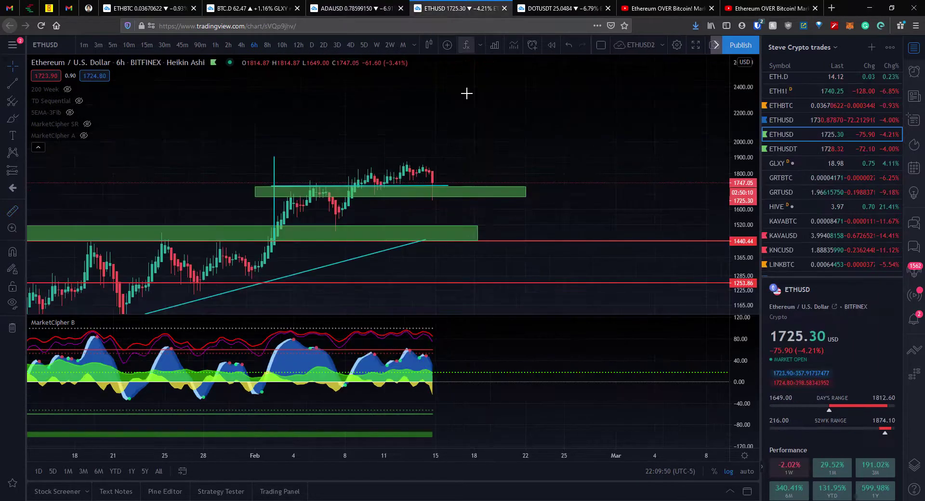
drag(747, 230, 727, 161)
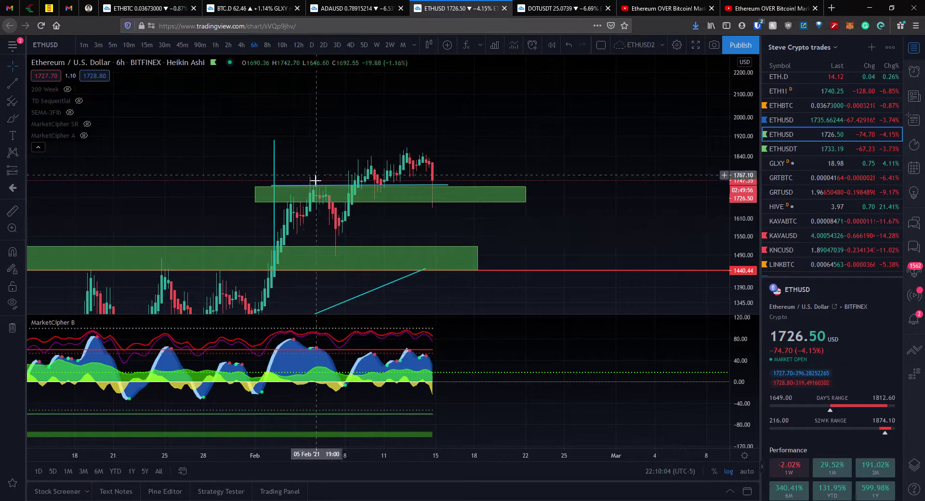
drag(334, 281, 373, 253)
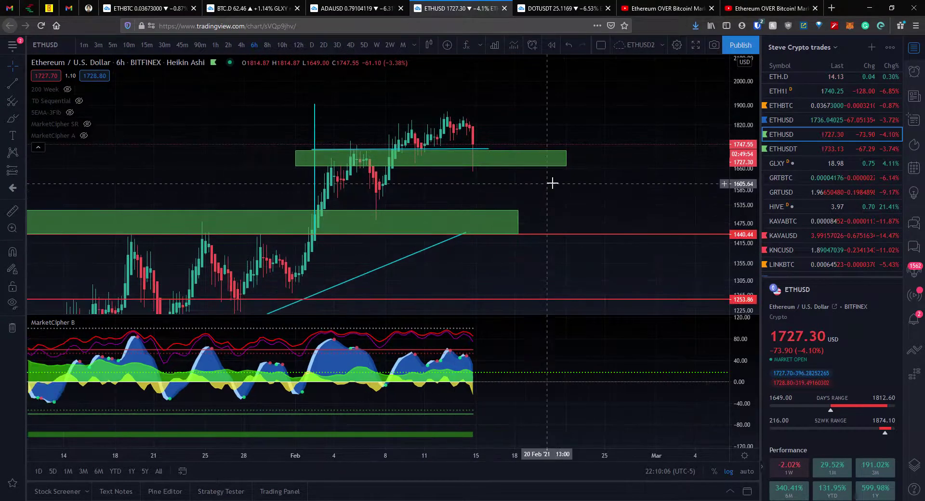
Step: Open DOT/TetherUS, rescale and pan to frame the green zone and 88% move, dismissing the chat pop-up
click(563, 10)
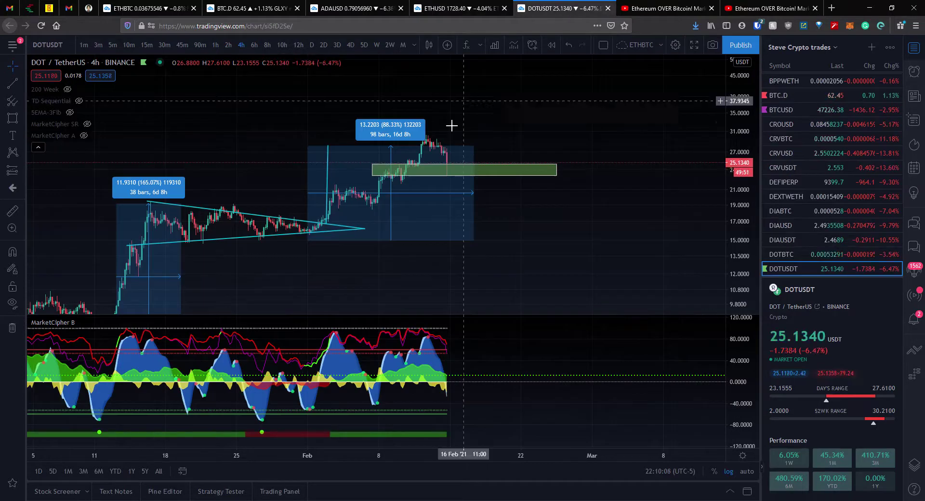
scroll(522, 131, up, 3)
drag(731, 263, 731, 226)
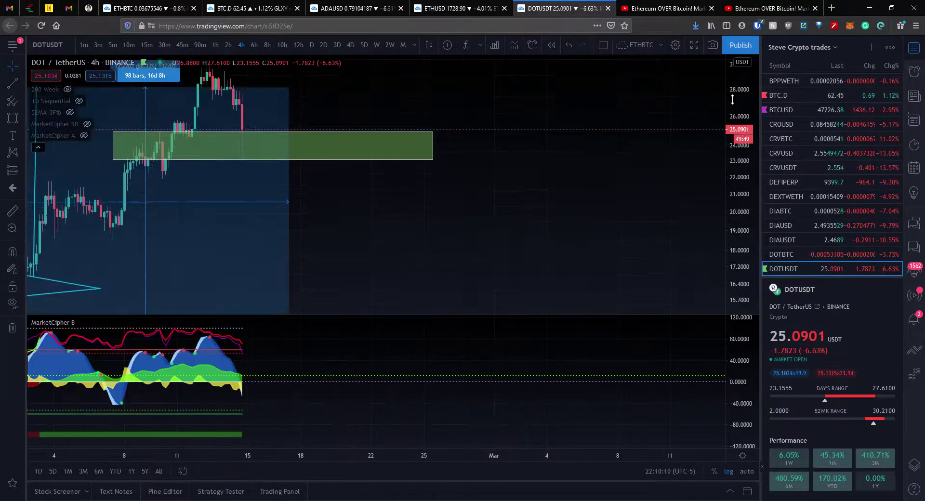
scroll(538, 111, up, 3)
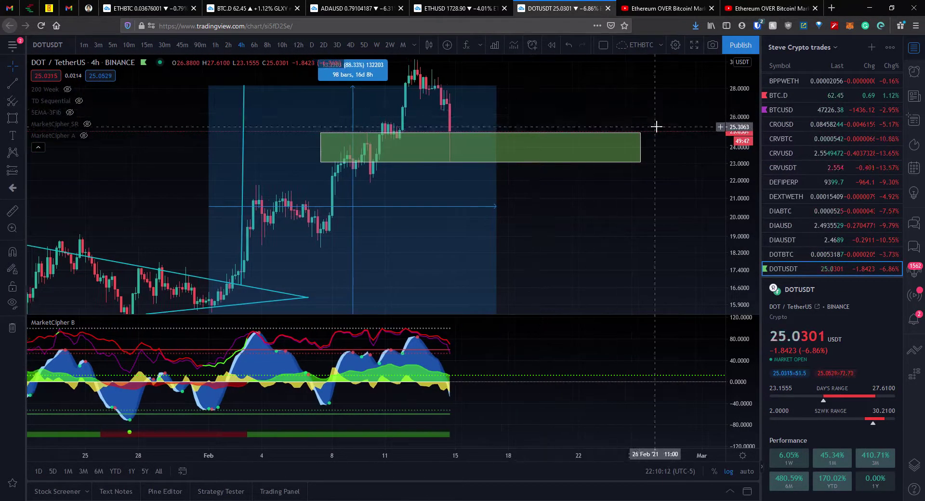
drag(734, 127, 734, 159)
drag(490, 96, 544, 143)
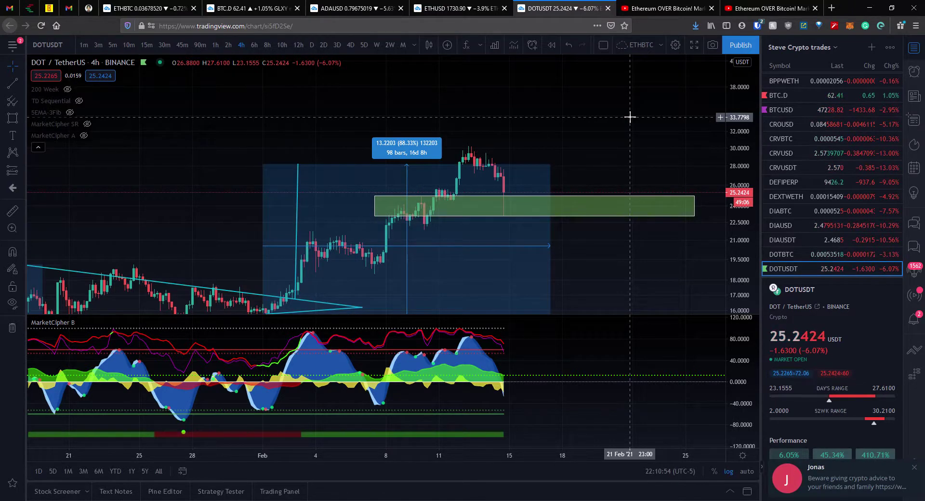
click(914, 467)
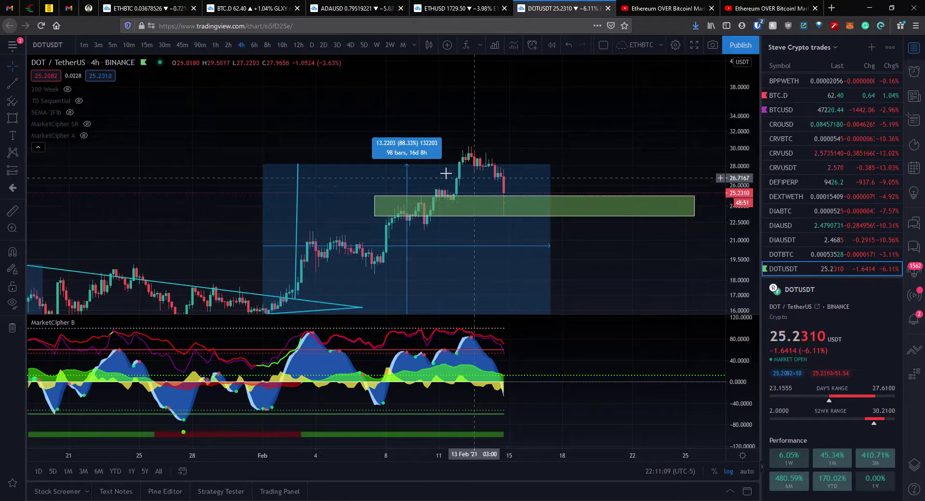
scroll(503, 251, down, 5)
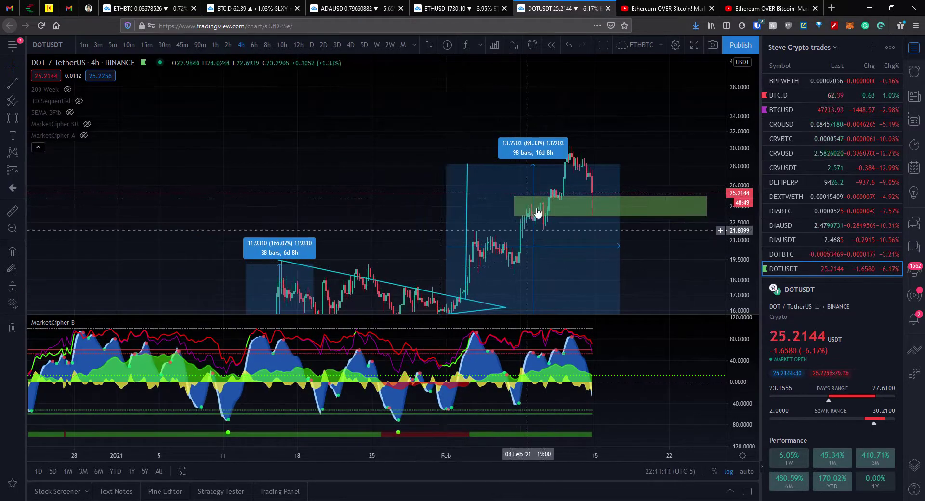
Step: Return to the ETHUSD chart and zoom and pan to show January price action
key(ctrl+shift+Tab)
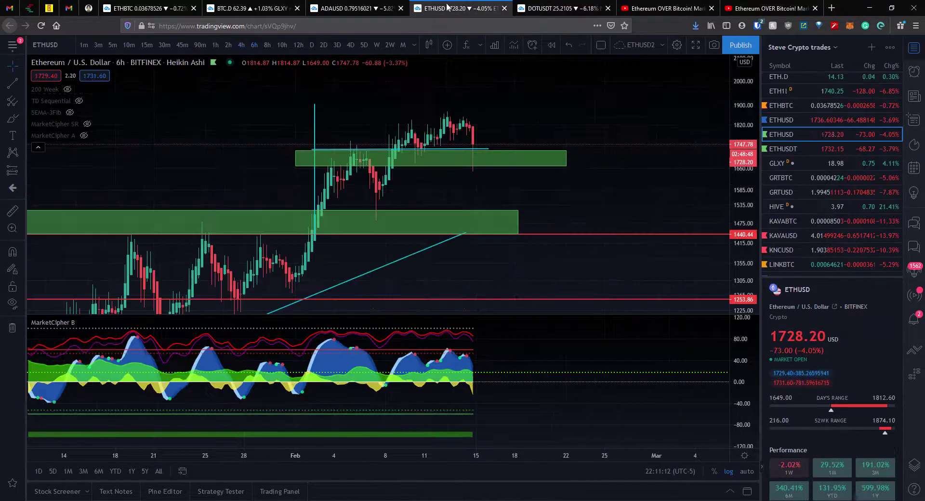
scroll(534, 167, down, 3)
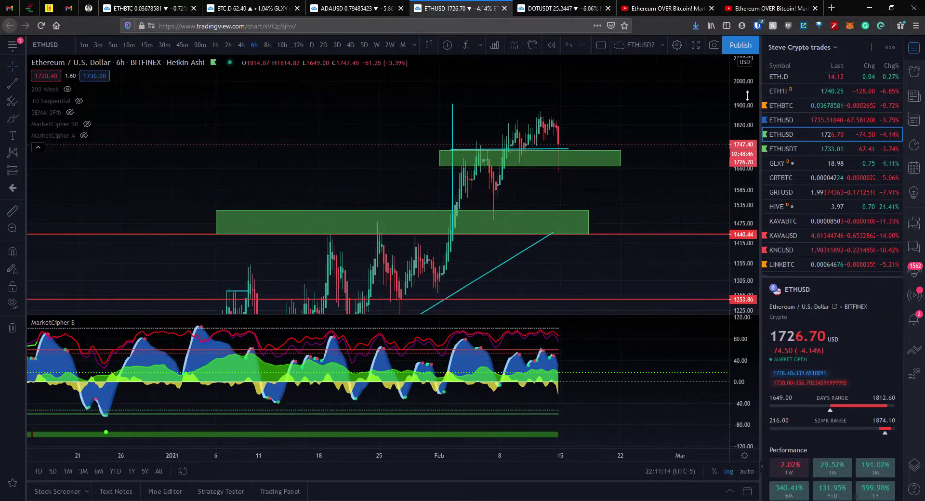
drag(497, 266, 454, 204)
right_click(454, 204)
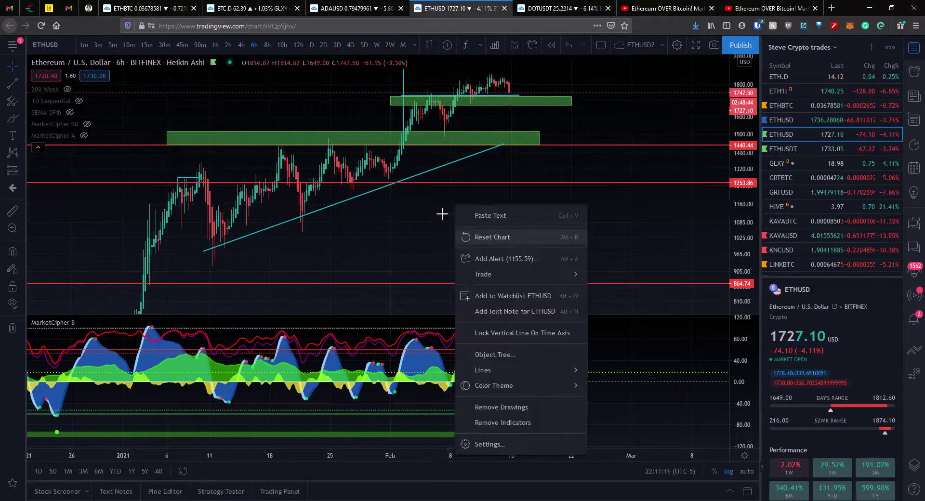
click(217, 177)
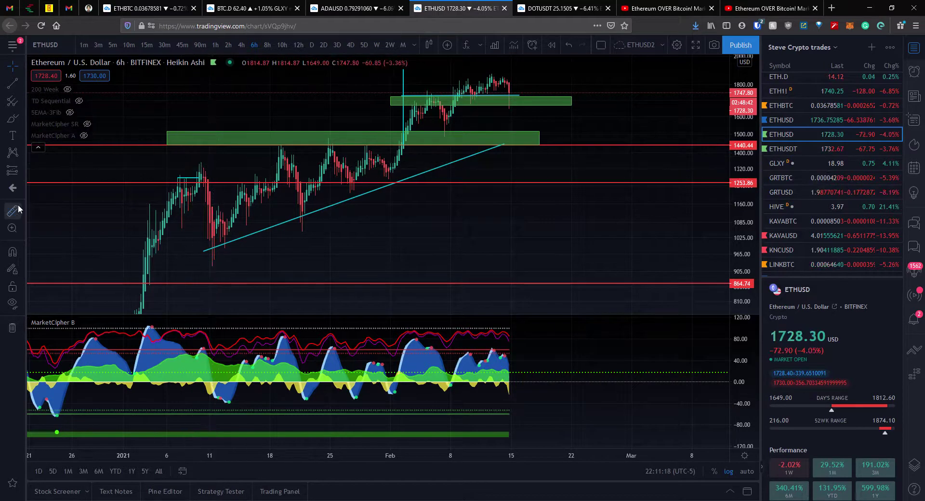
Step: Measure the early, mid and late January pullbacks of about 31%, 27% and 18%
shift+click(203, 163)
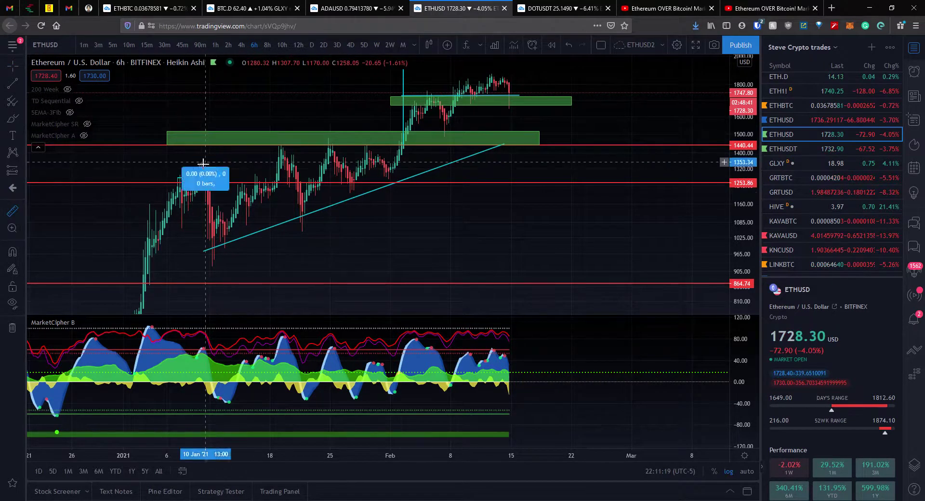
click(220, 265)
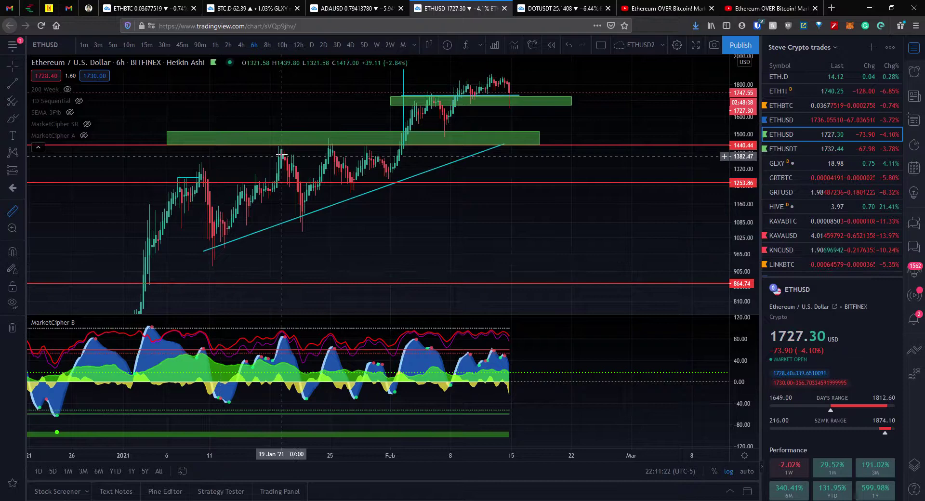
shift+click(283, 144)
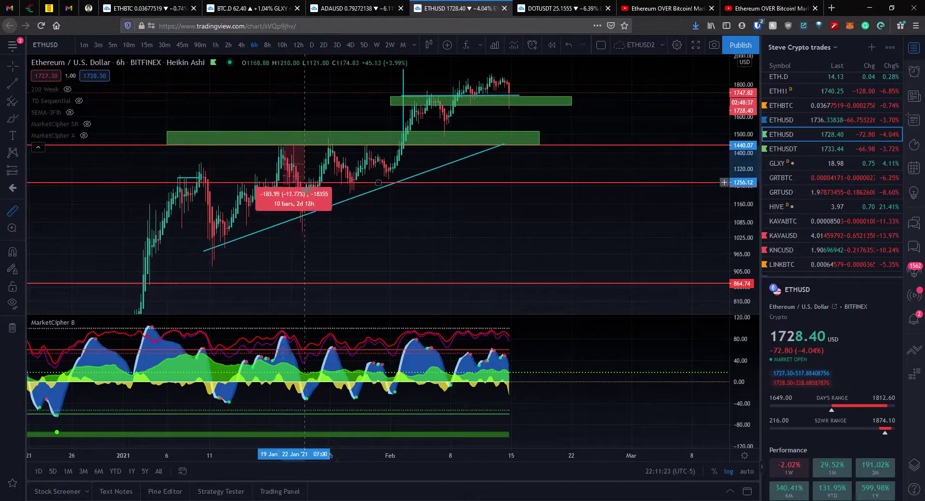
click(309, 231)
shift+click(329, 139)
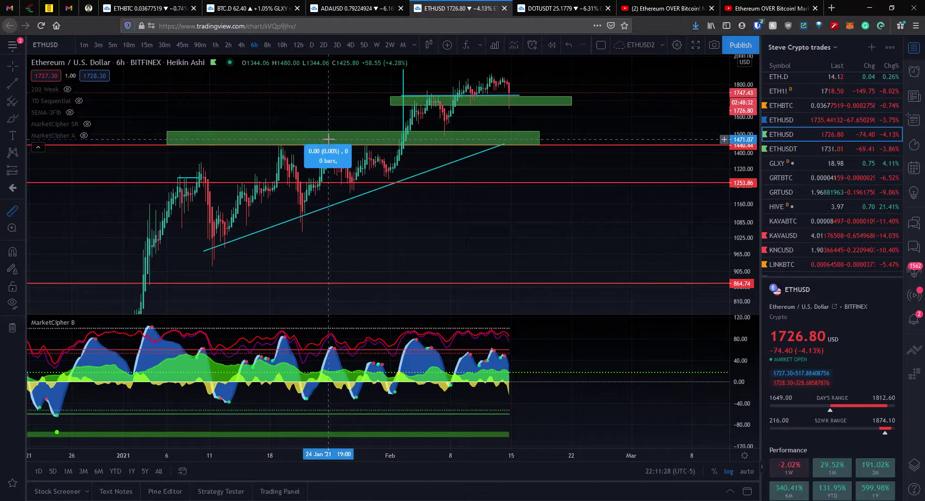
click(358, 193)
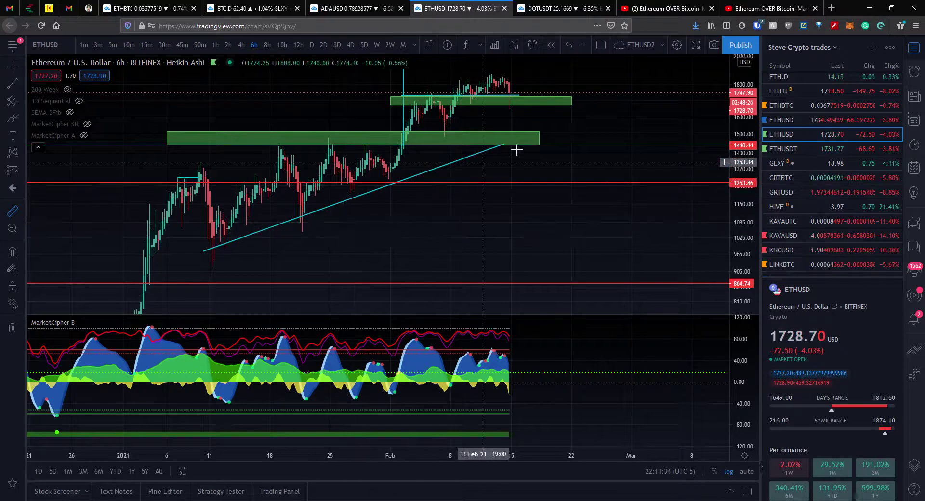
drag(601, 115, 518, 163)
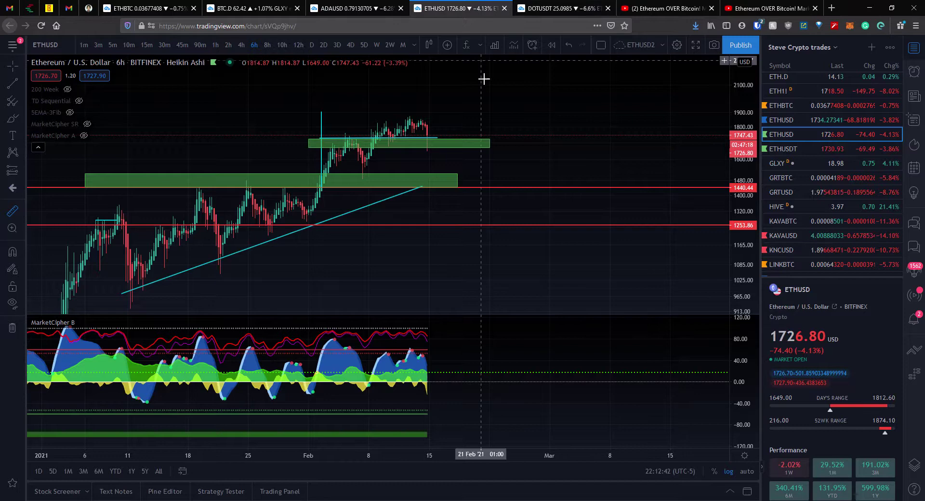
Step: Check the lower green support zone on the ETHUSD chart, deselect it, and scroll the watchlist up
click(432, 174)
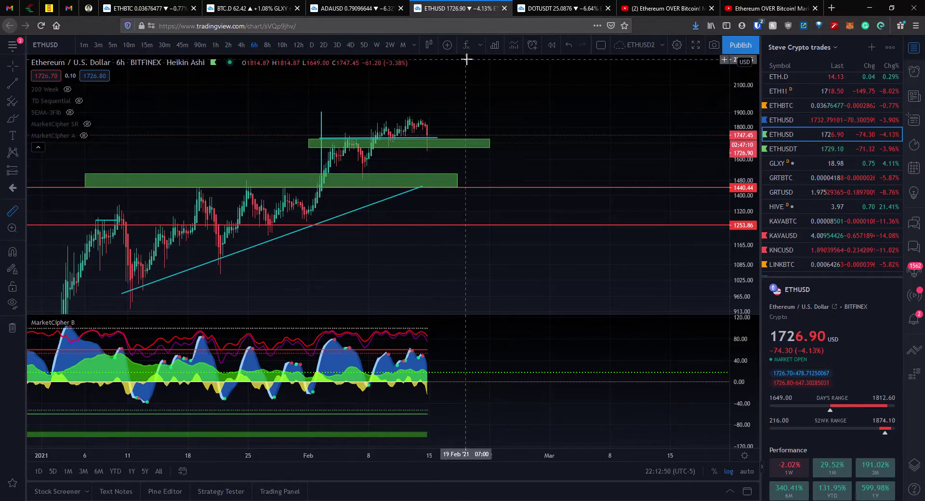
click(454, 72)
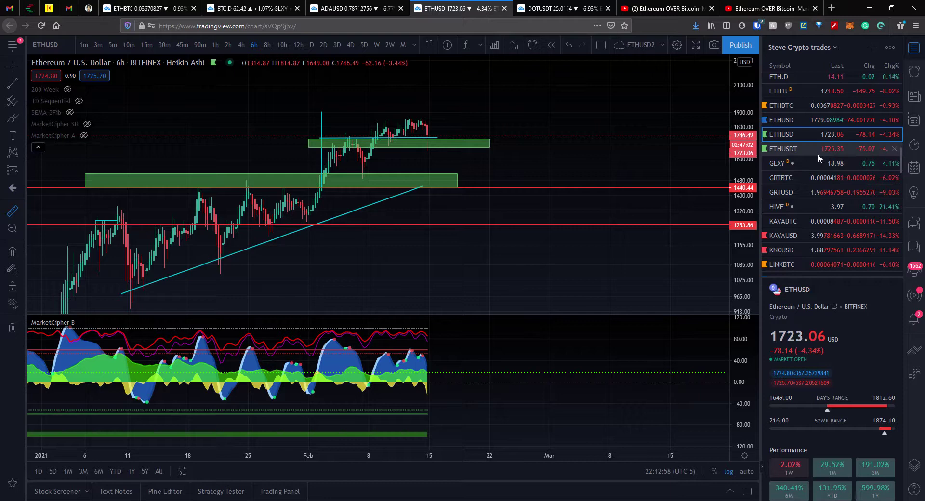
scroll(817, 154, up, 2)
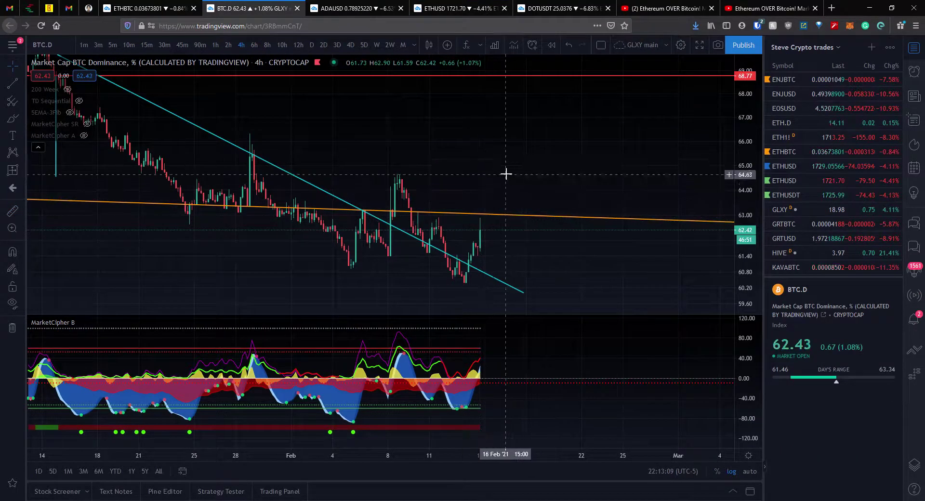
Step: Pan the BTC.D chart and stretch the price scale to enlarge the recent candles
scroll(453, 103, right, 3)
drag(744, 229, 604, 221)
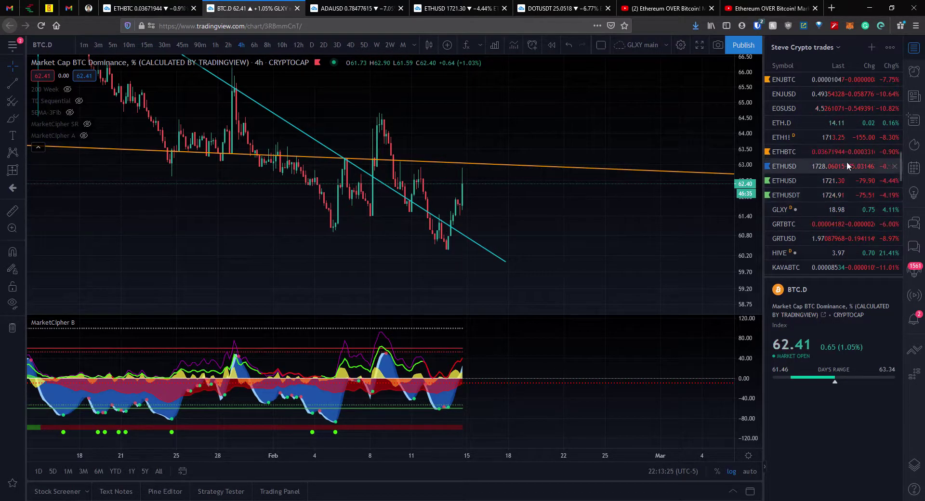
scroll(846, 163, up, 4)
scroll(836, 172, down, 2)
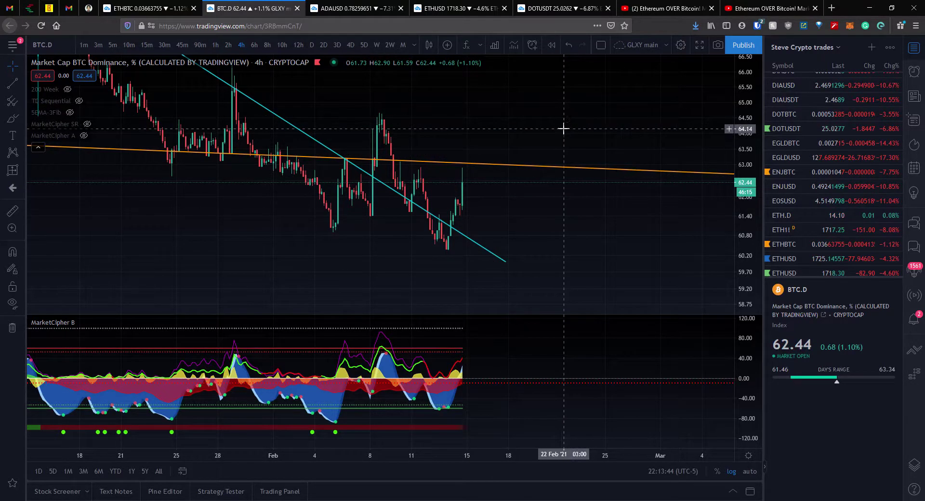
Step: Play the 'Ethereum OVER Bitcoin!' video, pause it at 0:07, and bring up Windows Settings
click(649, 8)
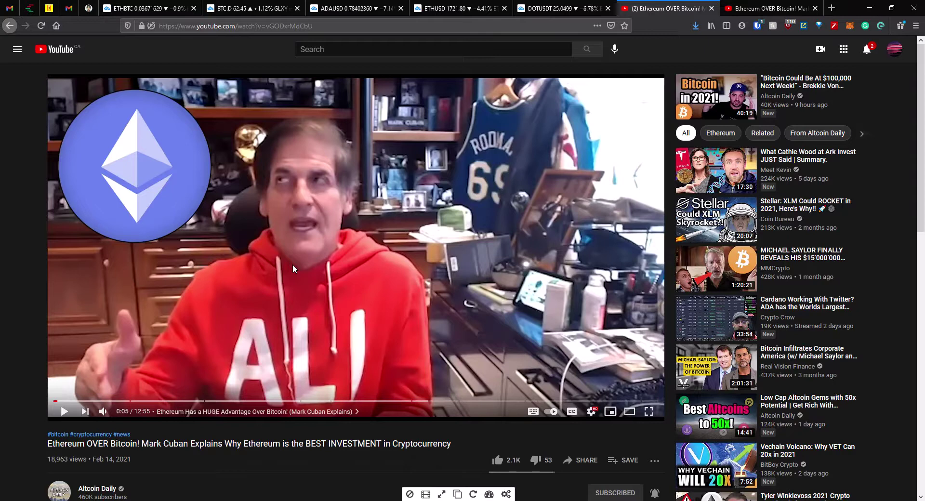
click(293, 264)
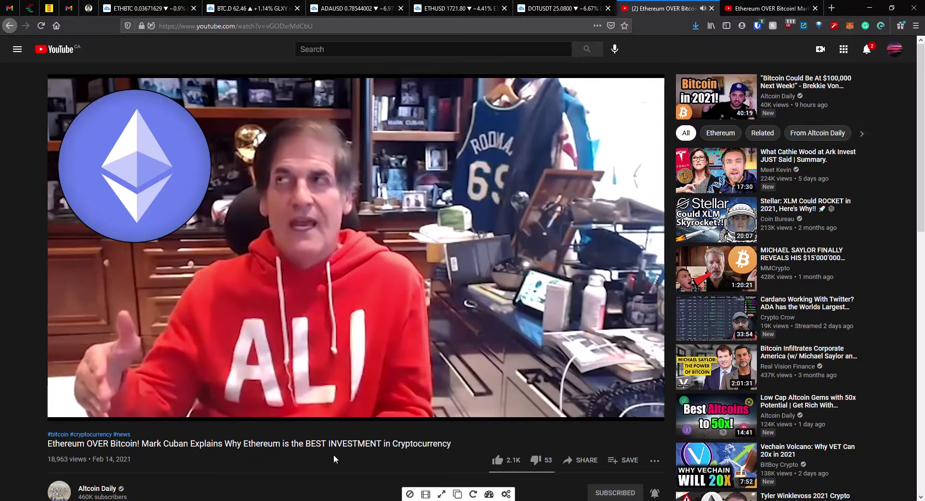
click(338, 287)
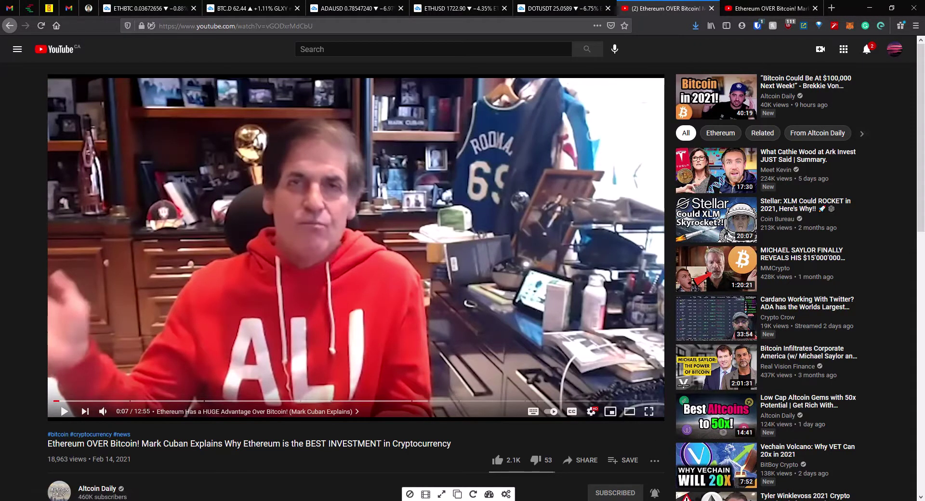
key(super+i)
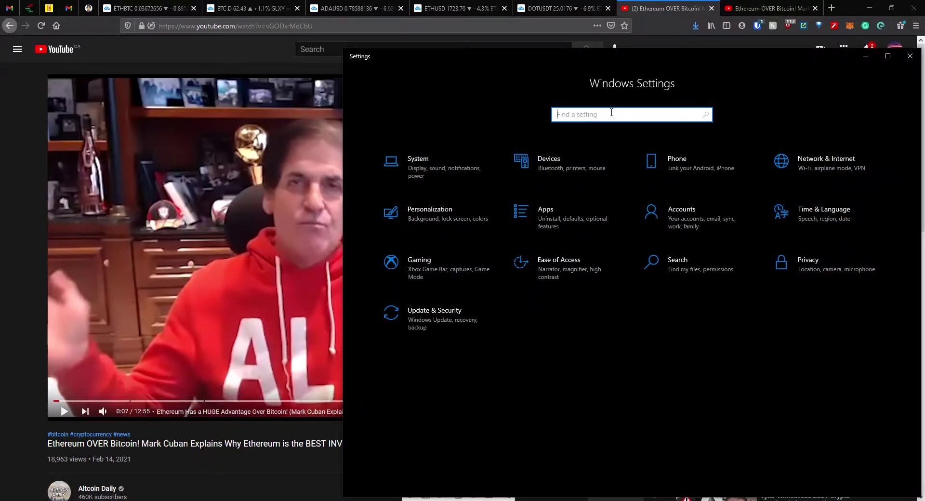
Step: Set the sound output to Headphones (VTIN Q1 Stereo), hide Settings, and resume the video
text(soun)
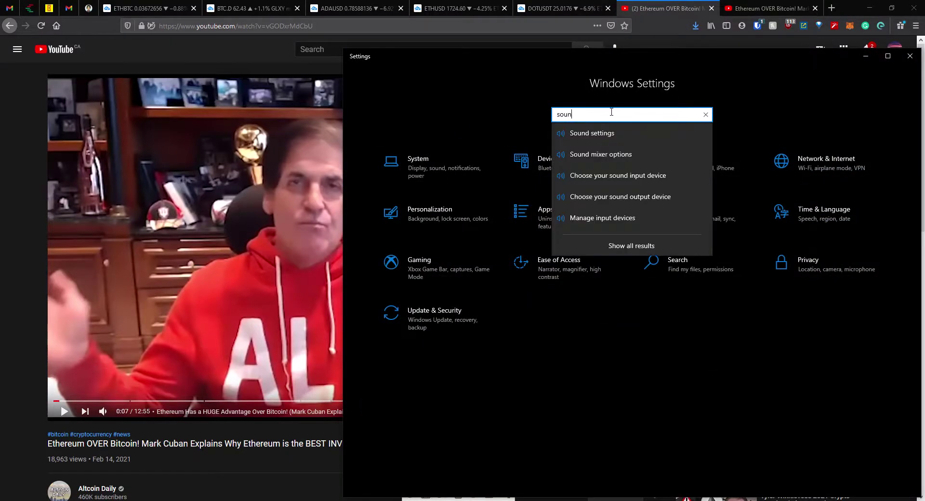
click(593, 135)
click(591, 142)
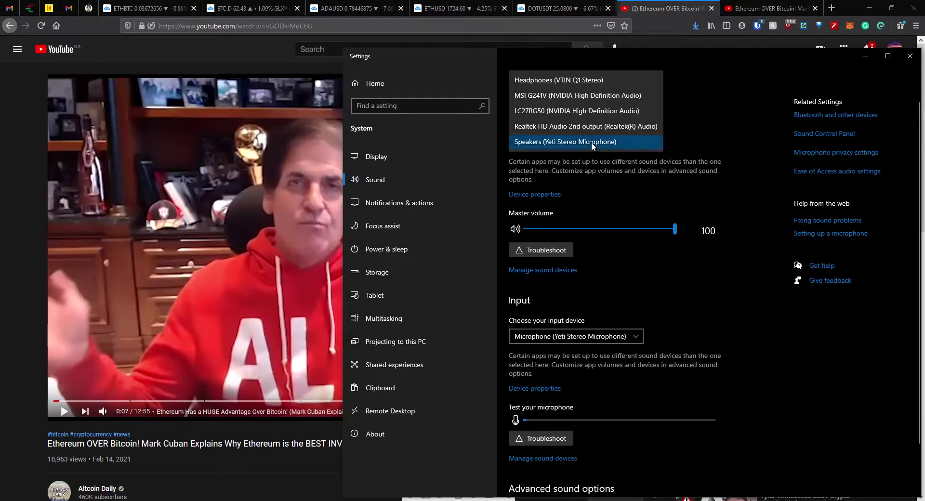
click(576, 83)
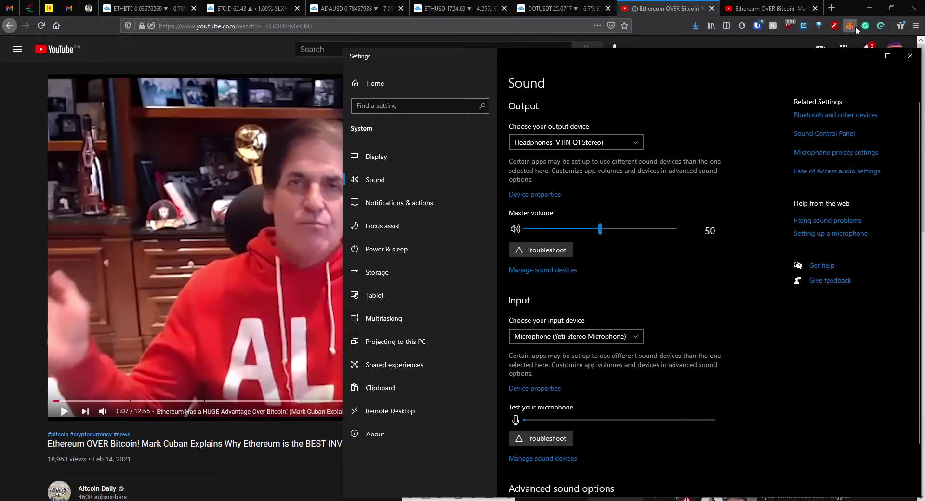
click(865, 57)
click(352, 250)
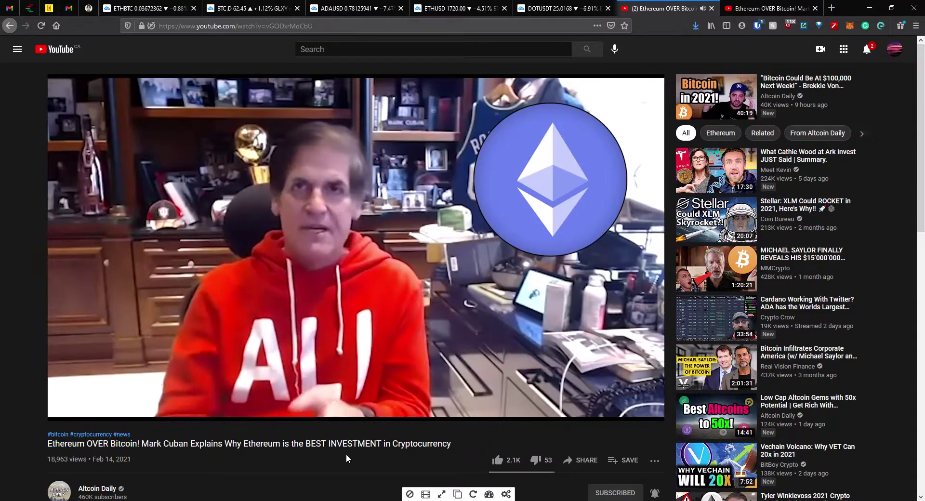
Step: Turn the video's volume up, then pause playback
mouse_move(124, 417)
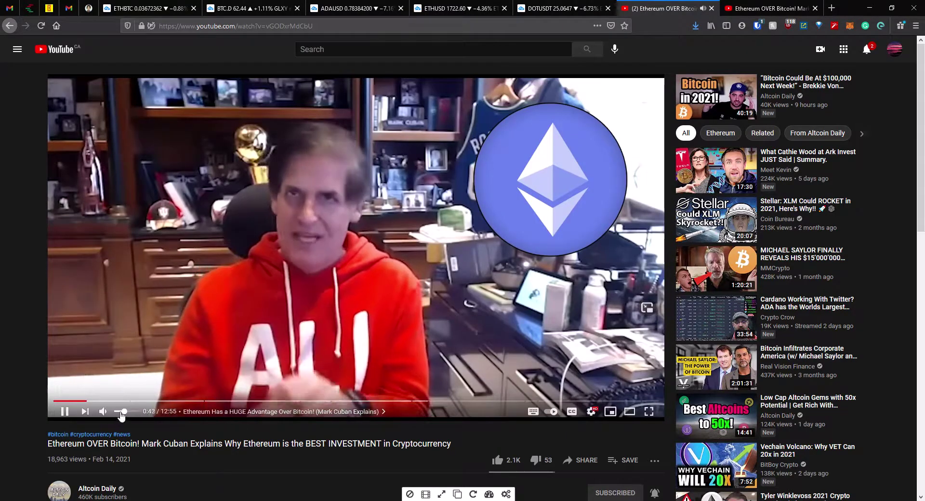
drag(124, 416, 134, 420)
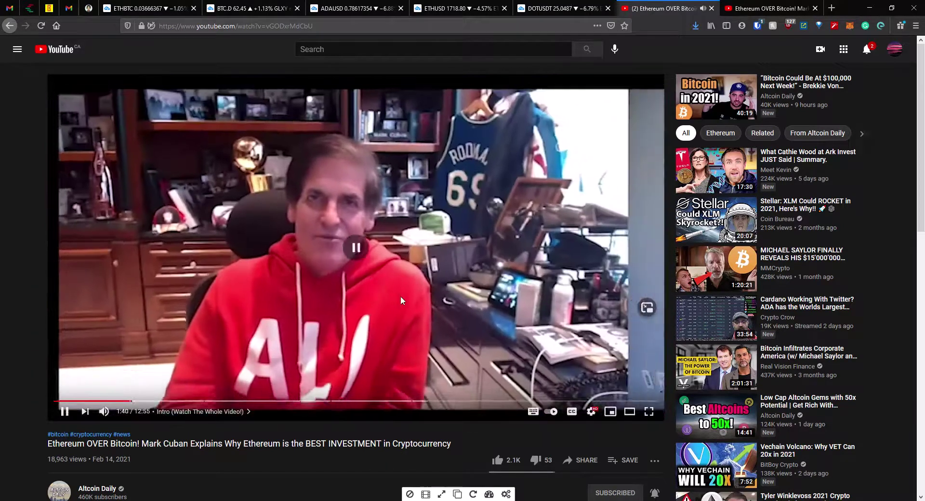
click(400, 296)
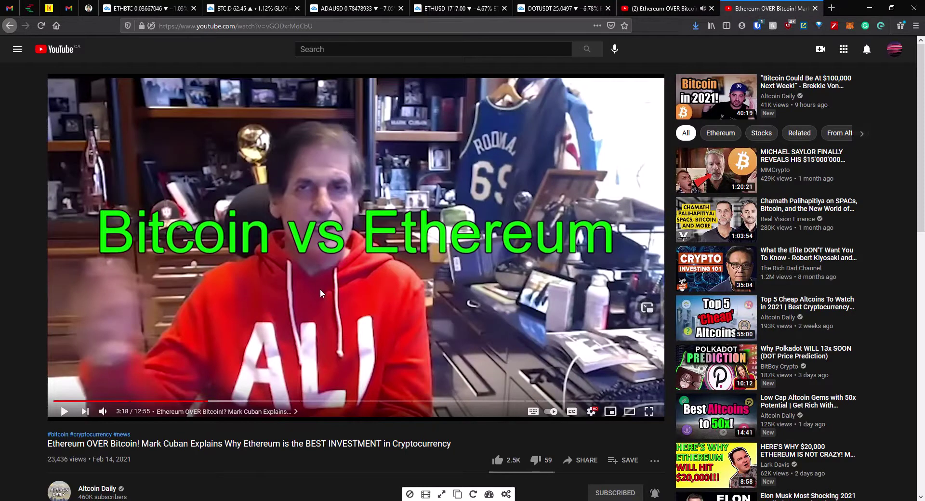
Step: Resume the clip from 3:18 and let it play through to 5:12
click(320, 290)
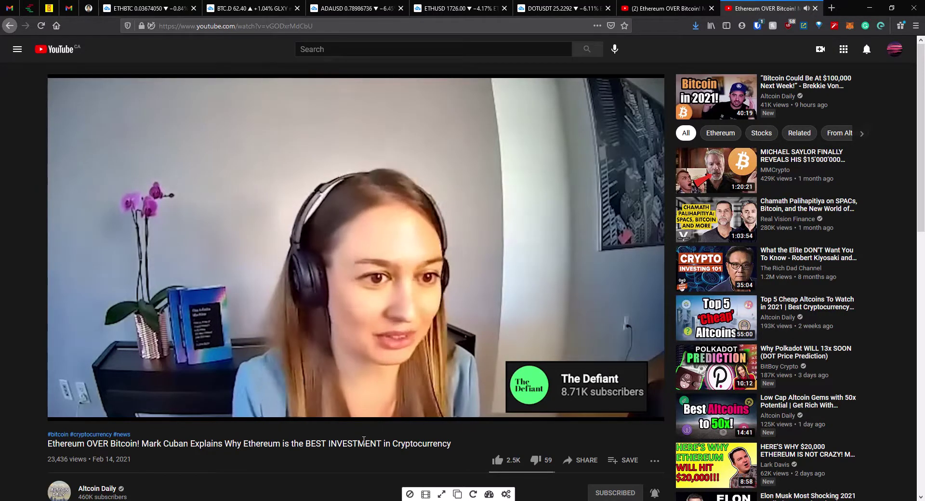
mouse_move(384, 389)
click(391, 323)
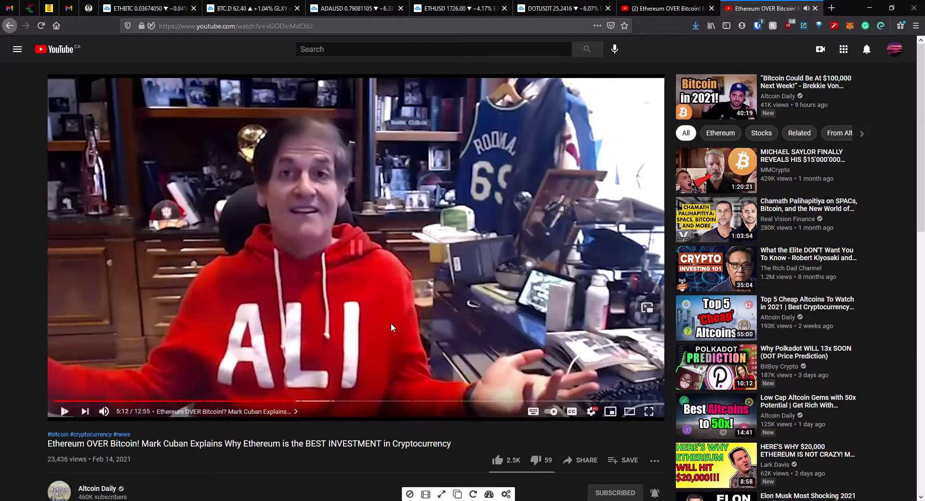